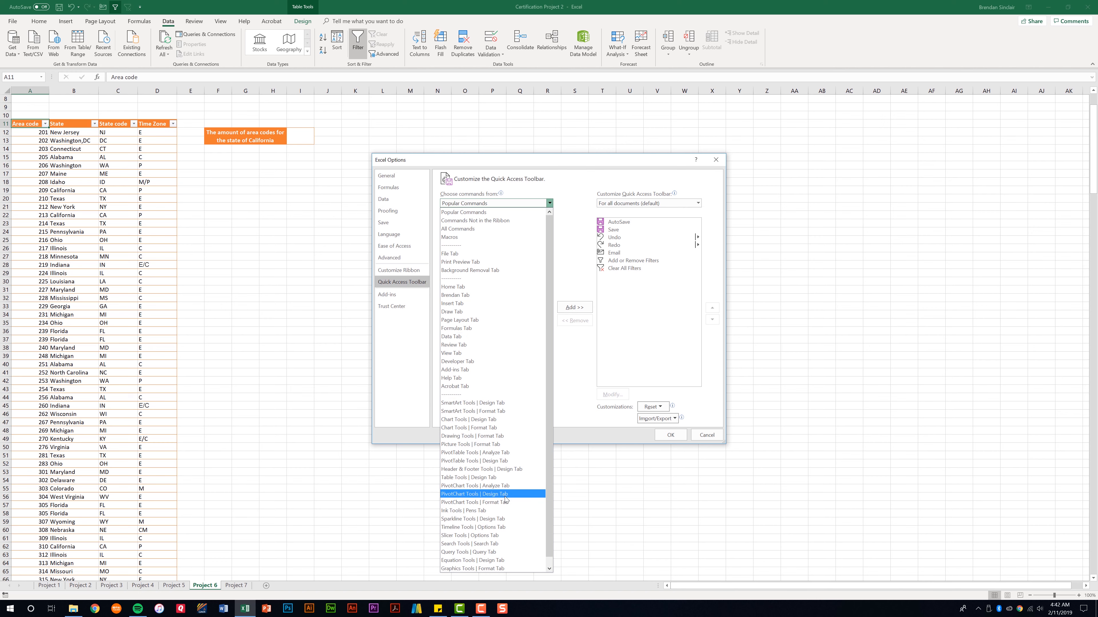
click(575, 354)
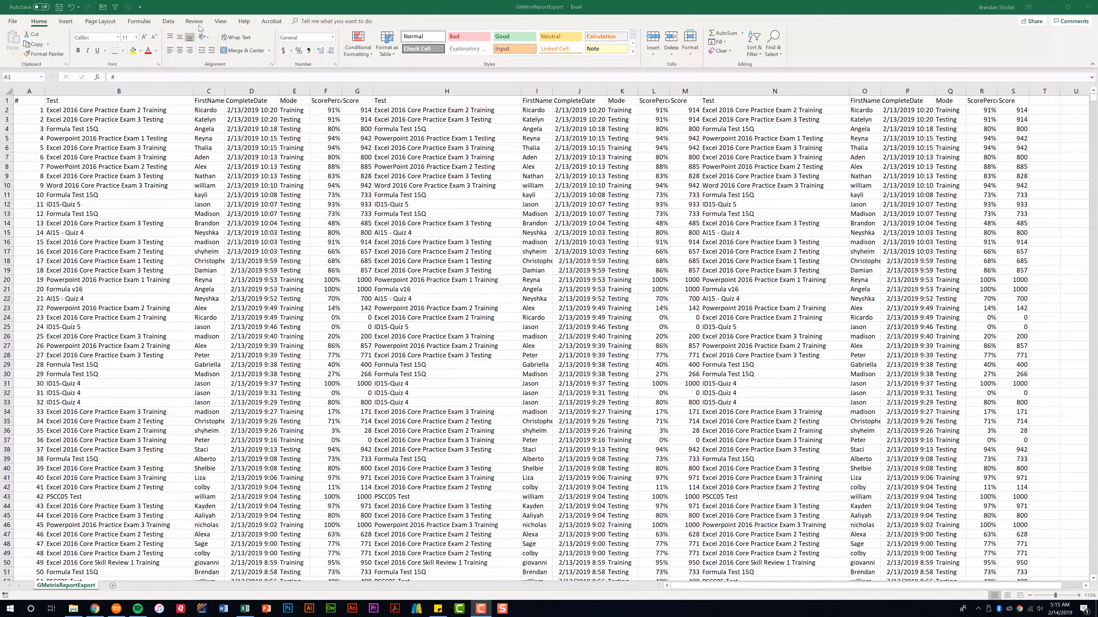
Freeze the worksheet's top row and check the header row against rows further down the sheet
click(220, 21)
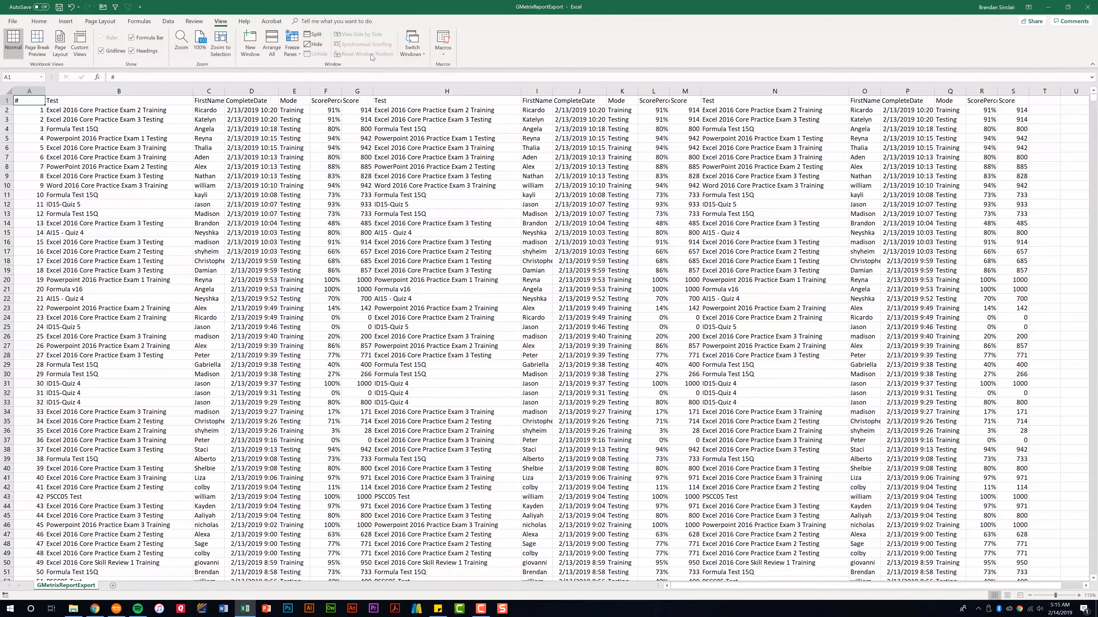
click(296, 58)
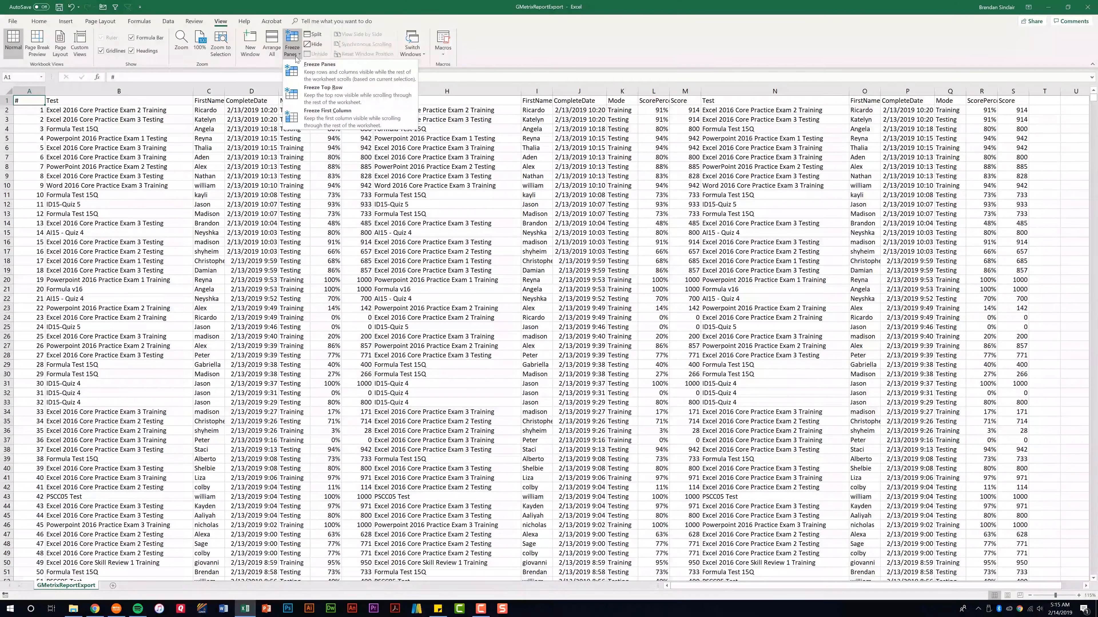
click(325, 95)
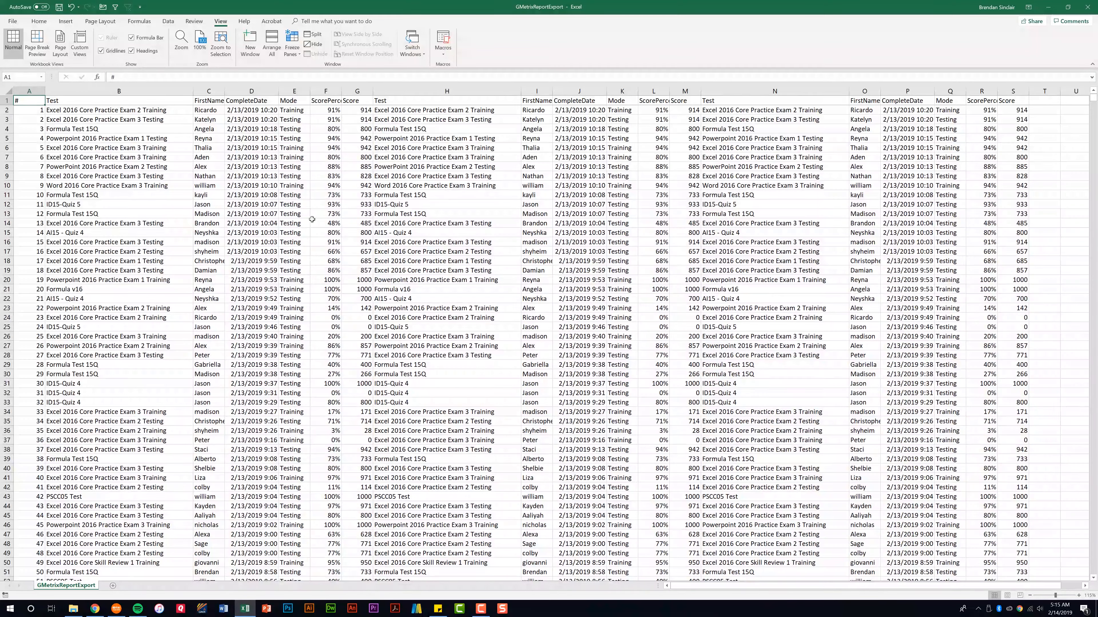
scroll(312, 219, down, 6)
scroll(312, 220, down, 20)
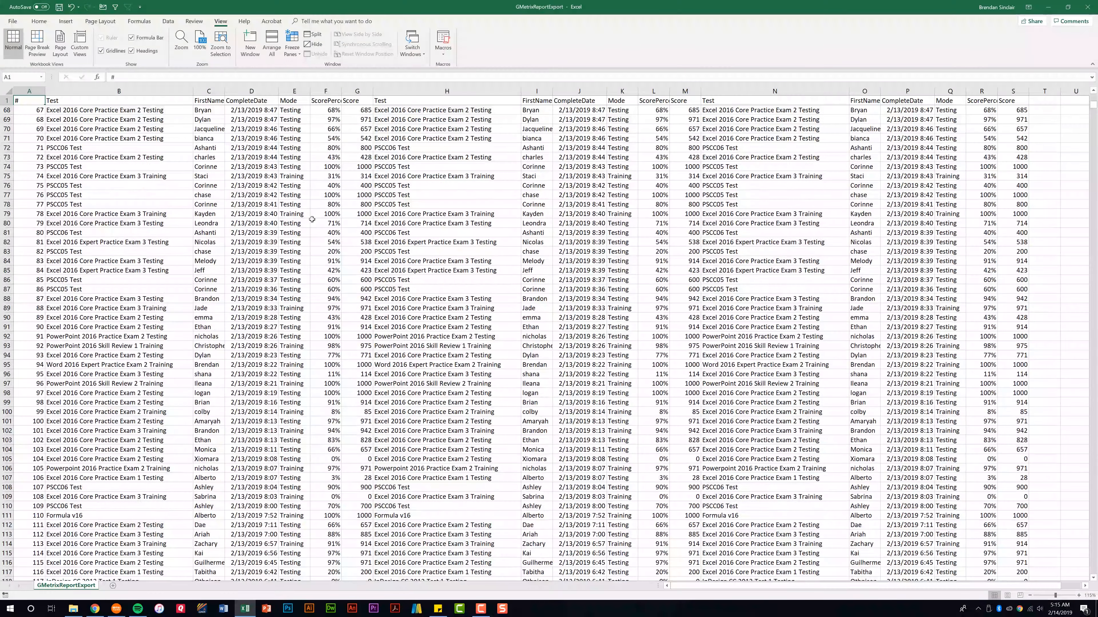
scroll(311, 219, down, 20)
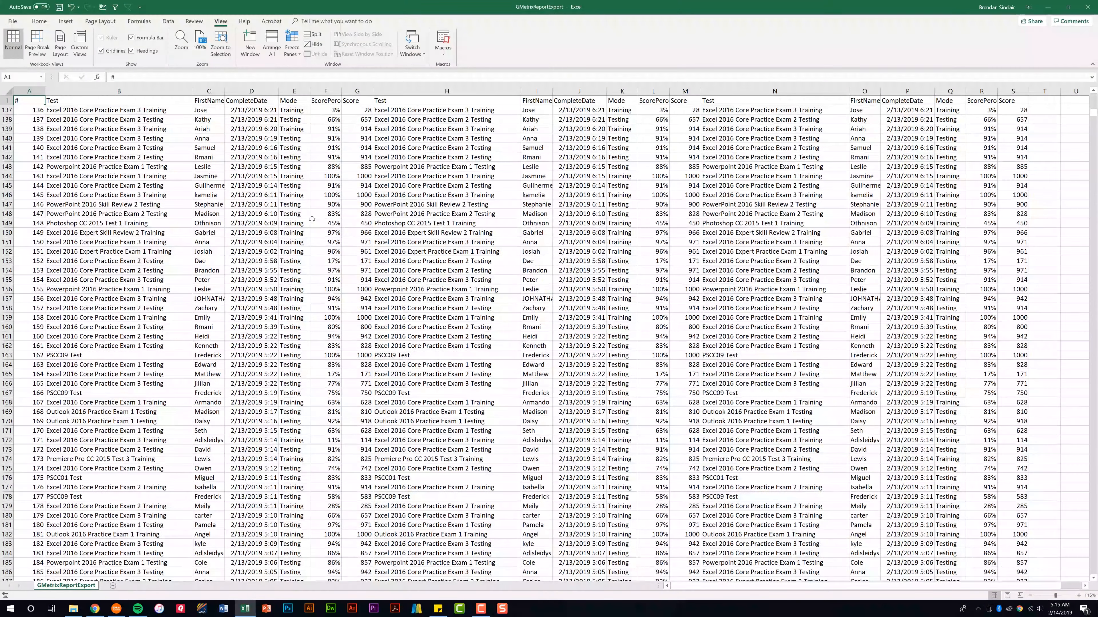
scroll(311, 220, up, 20)
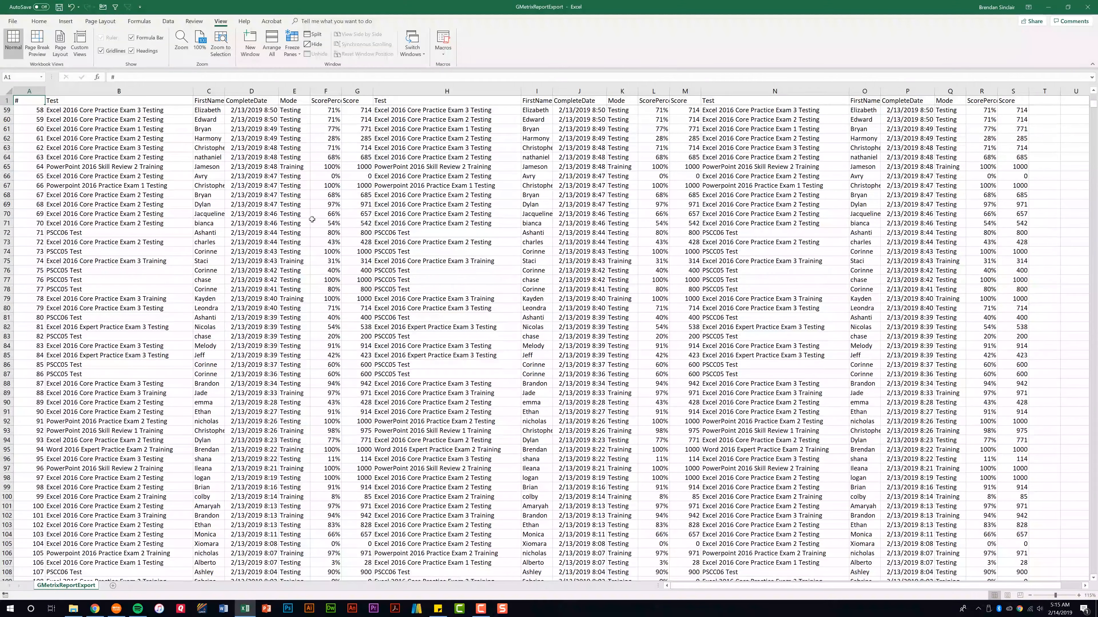
scroll(312, 219, up, 8)
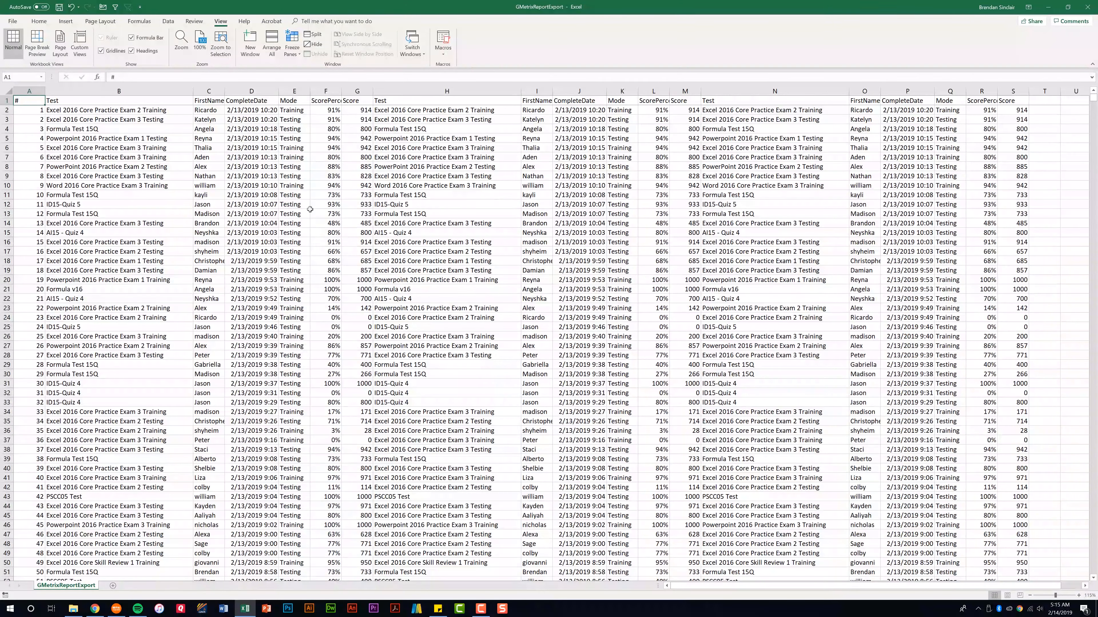
Unfreeze the top row, freeze the first column instead, and check it against columns further along the sheet
click(291, 43)
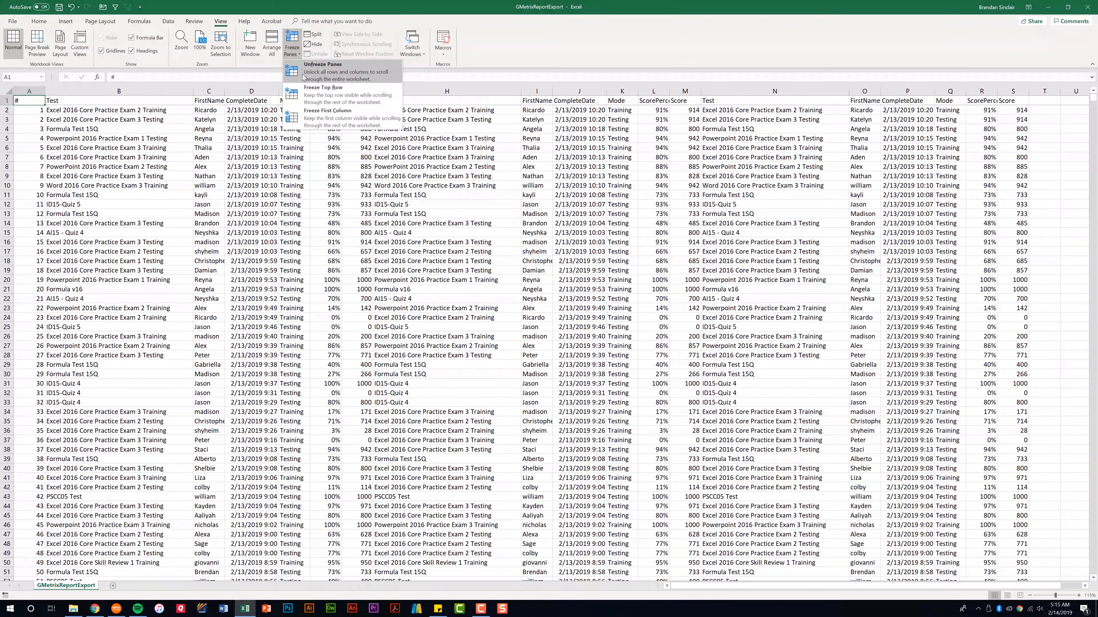
click(351, 77)
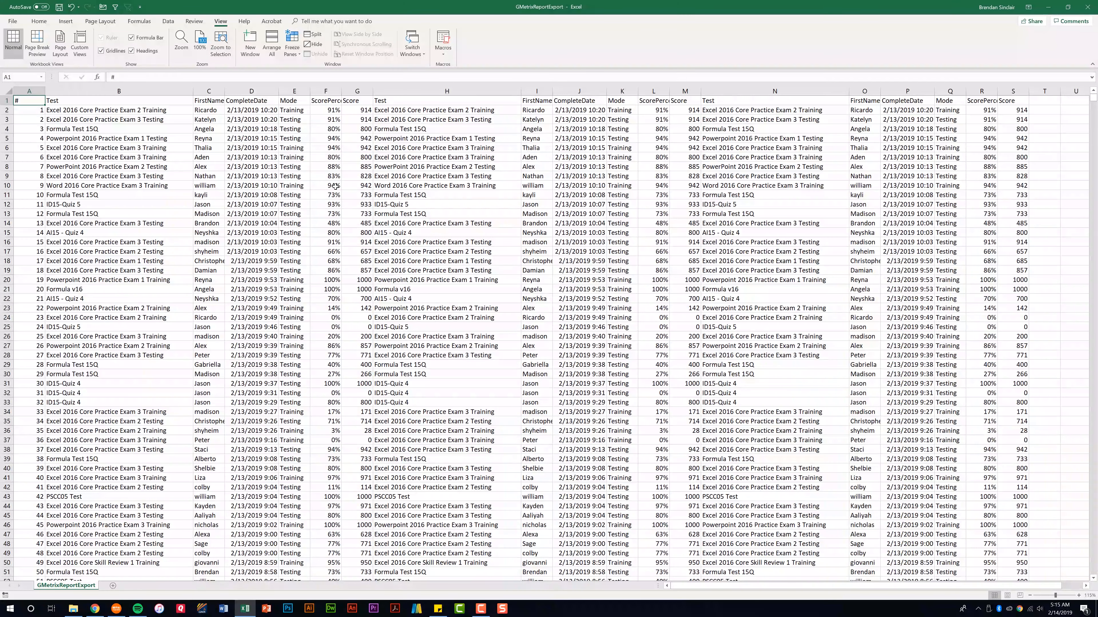
click(292, 43)
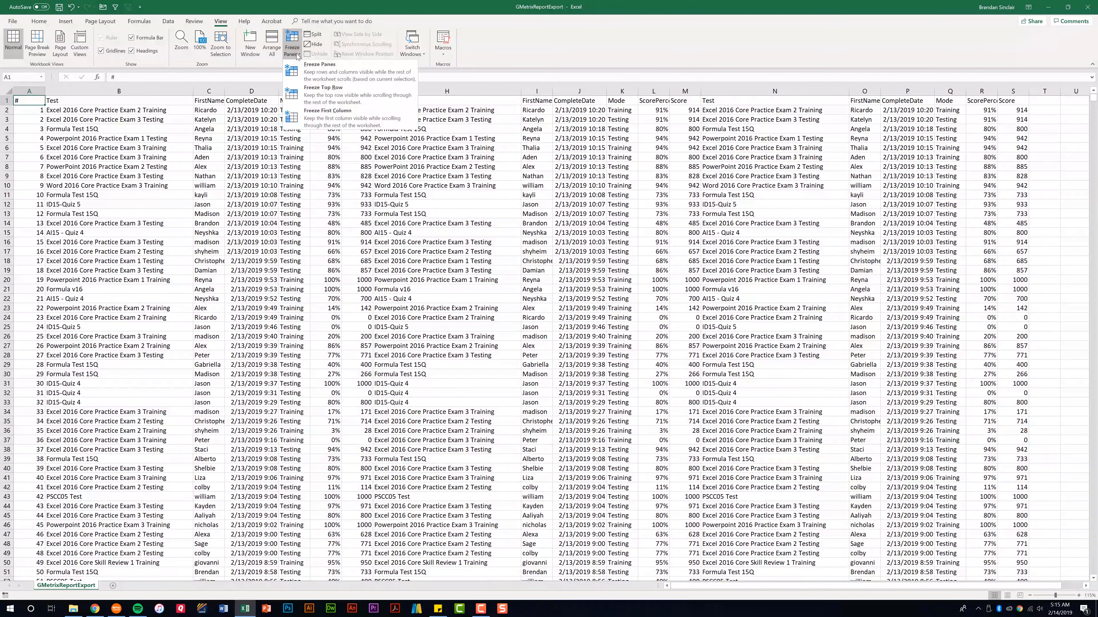
click(331, 124)
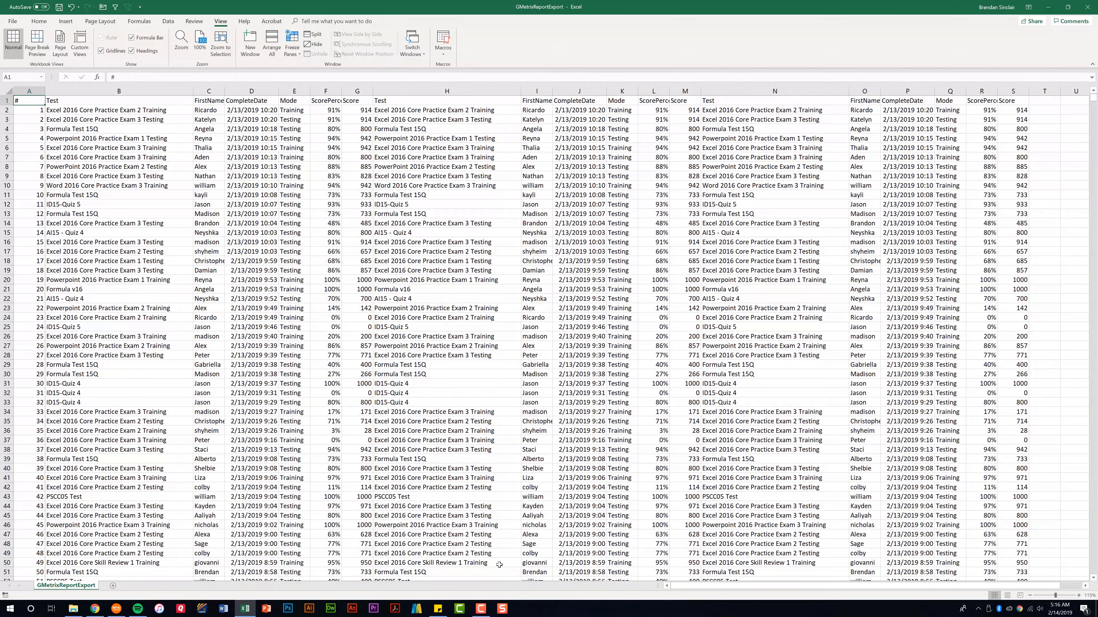
drag(691, 586, 734, 588)
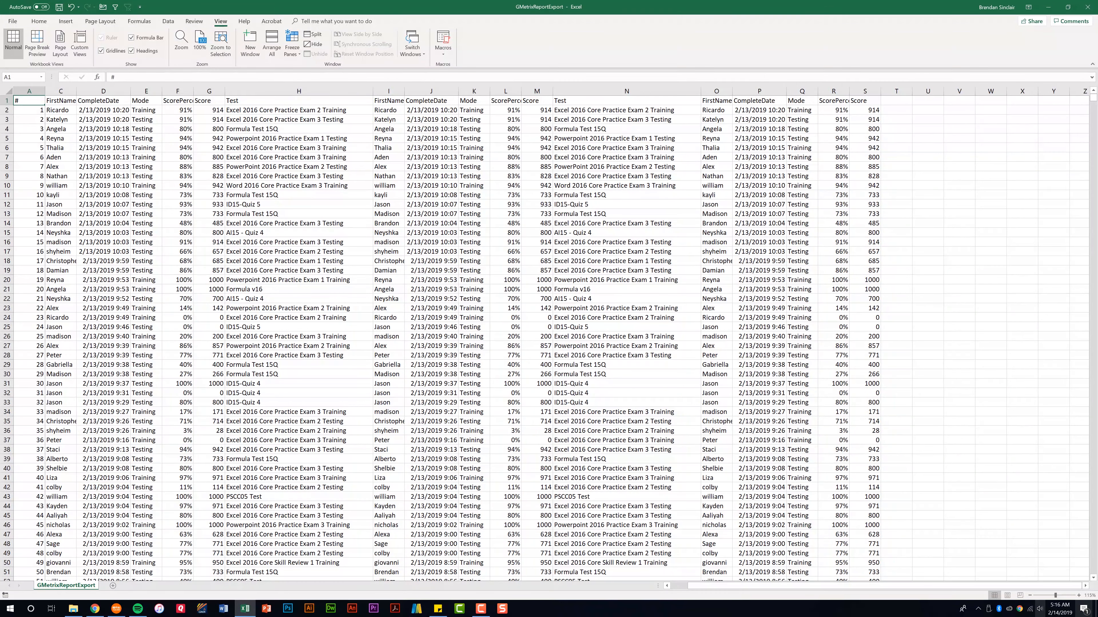
click(1085, 586)
drag(1085, 586, 683, 585)
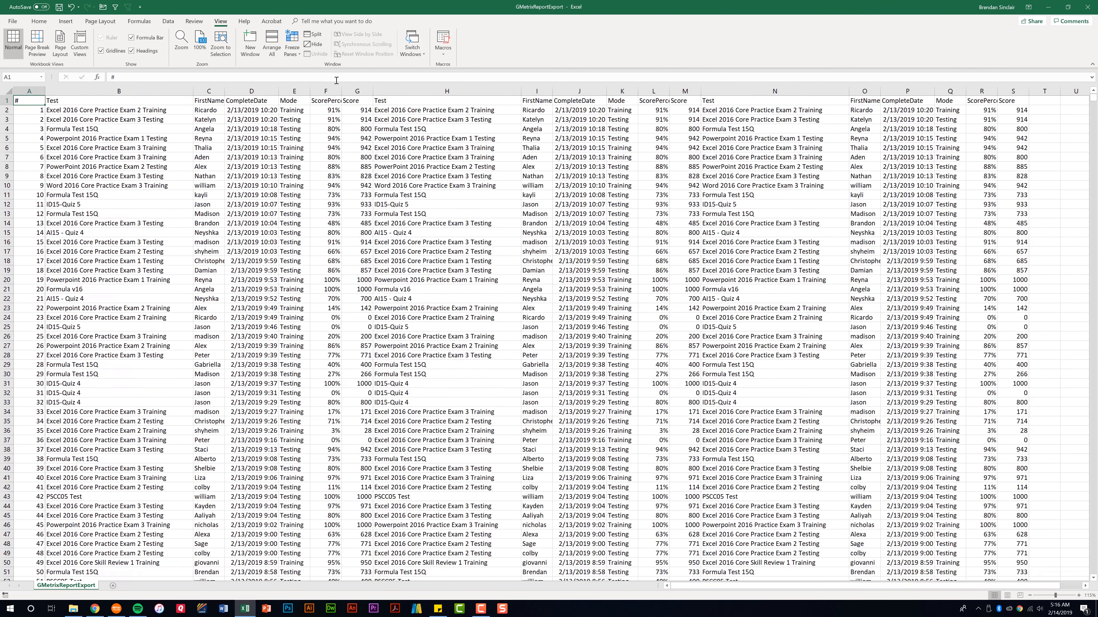
Unfreeze the first column, freeze panes at cell D2, and check the frozen header row and columns A to C in both directions
click(297, 56)
click(322, 71)
click(248, 112)
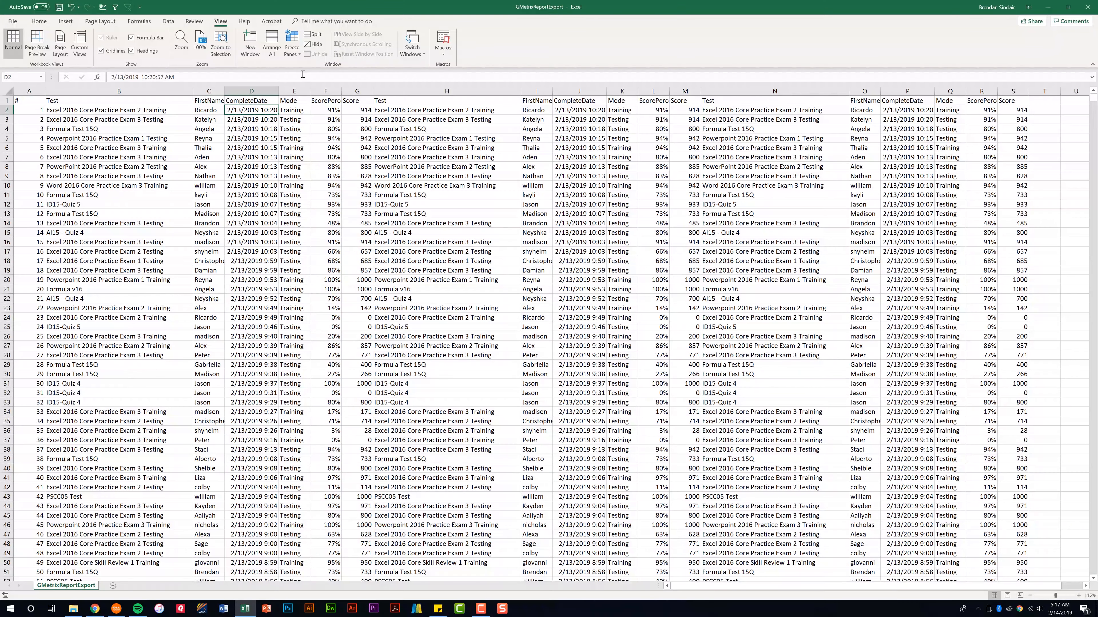
click(296, 56)
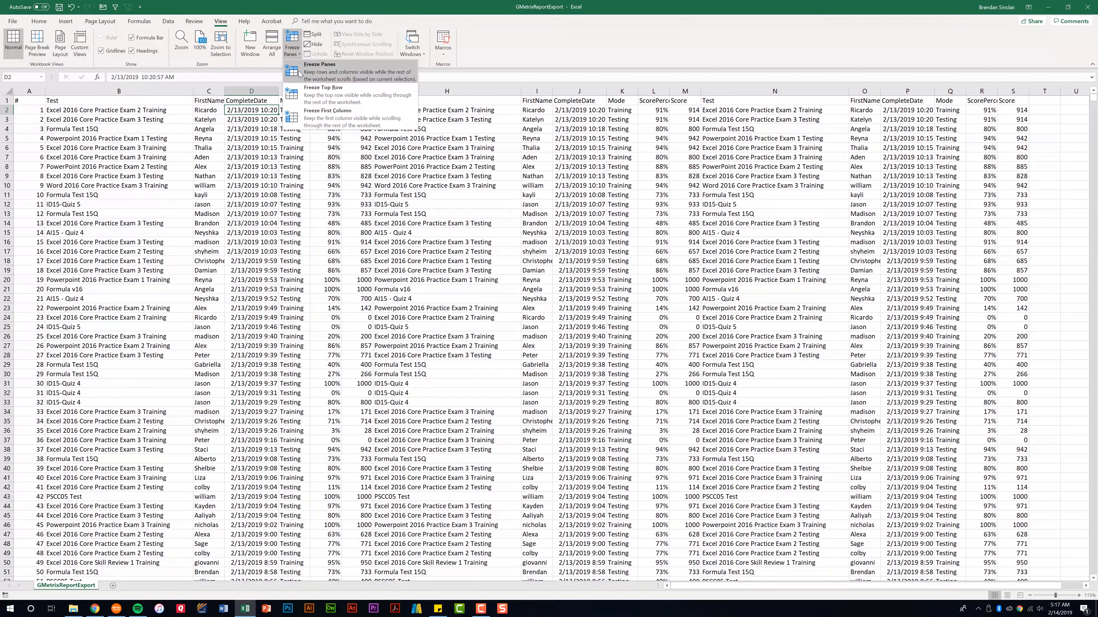
click(328, 71)
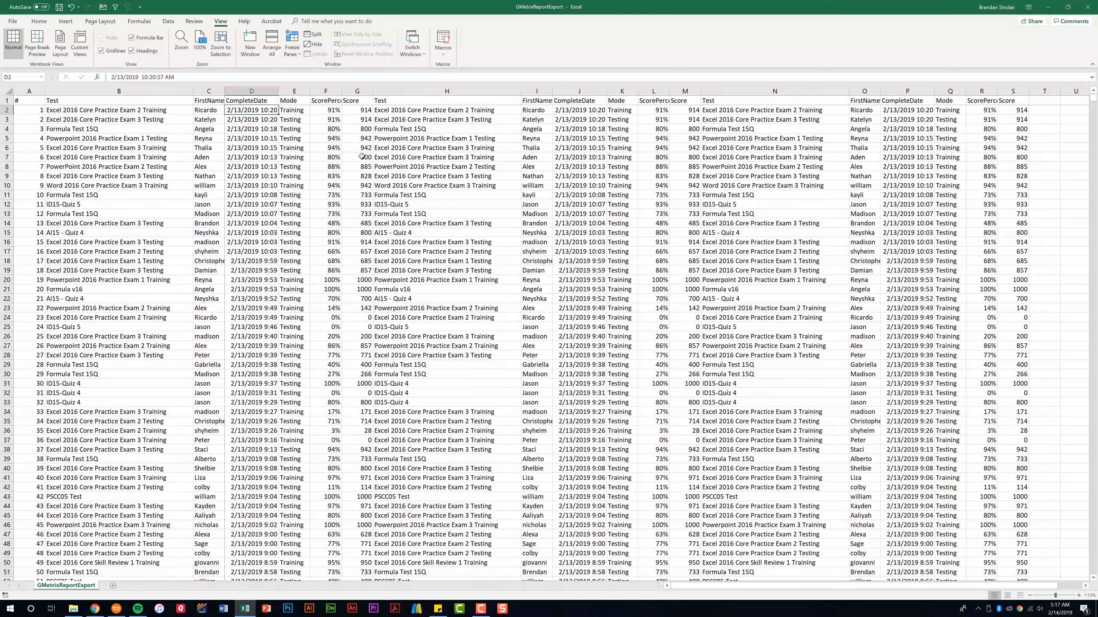
scroll(361, 156, down, 13)
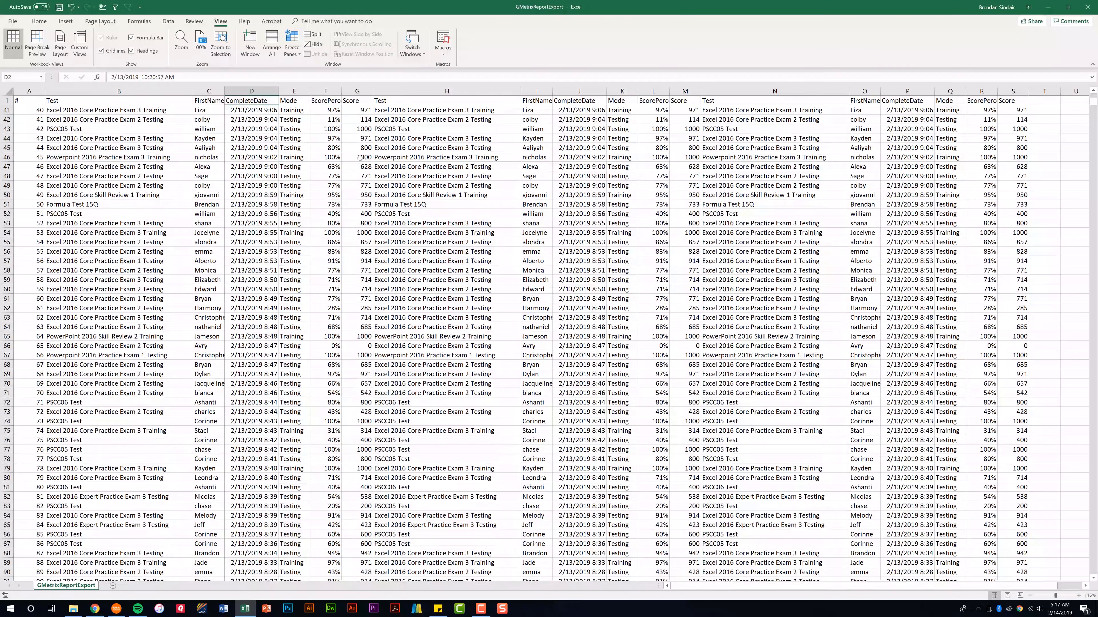
scroll(360, 159, down, 6)
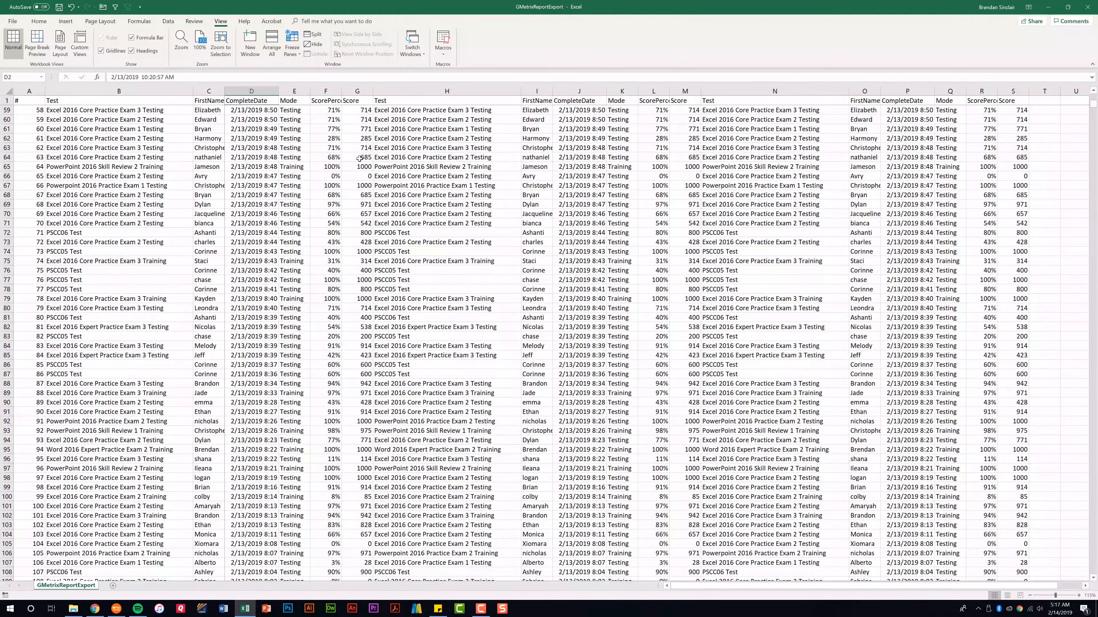
scroll(360, 159, up, 19)
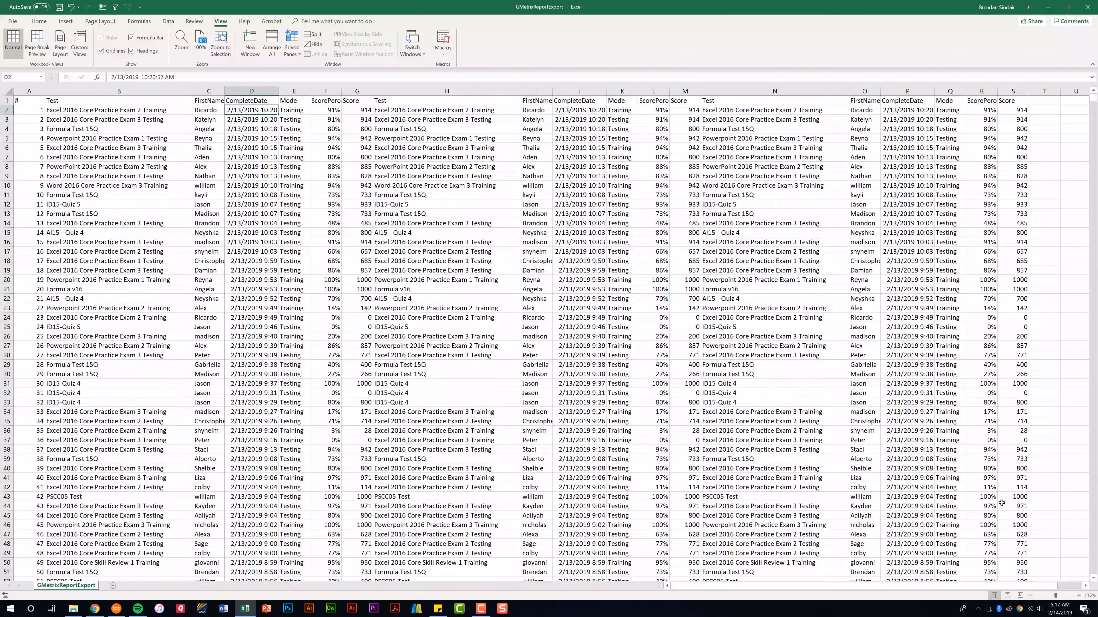
click(1086, 586)
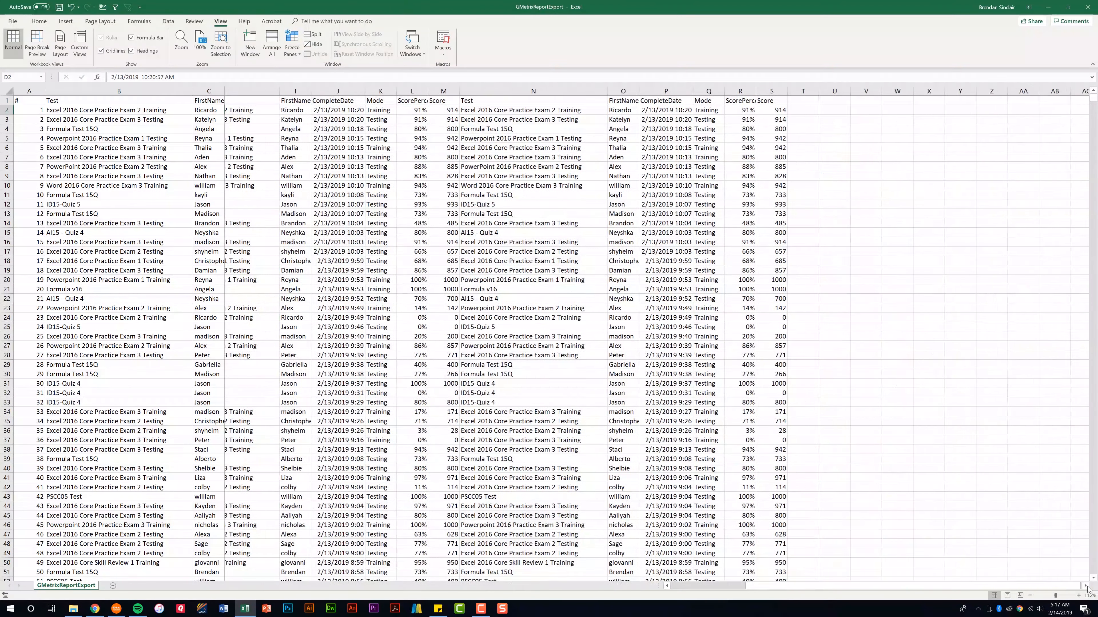
click(1087, 587)
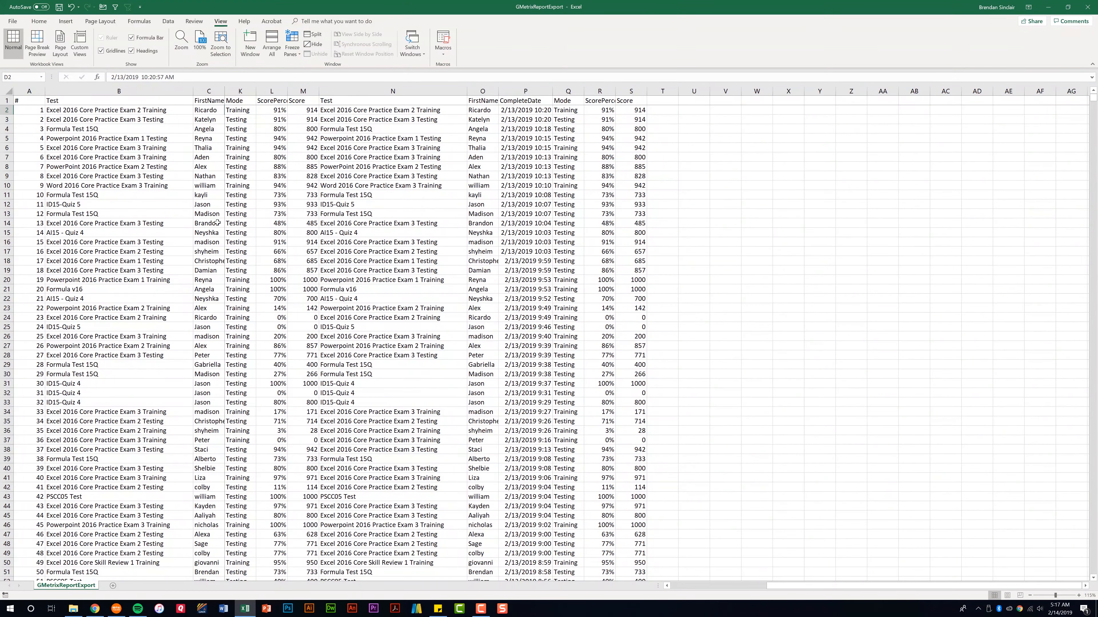
Unfreeze the header row and columns A to C
key(alt+w)
key(f)
key(f)
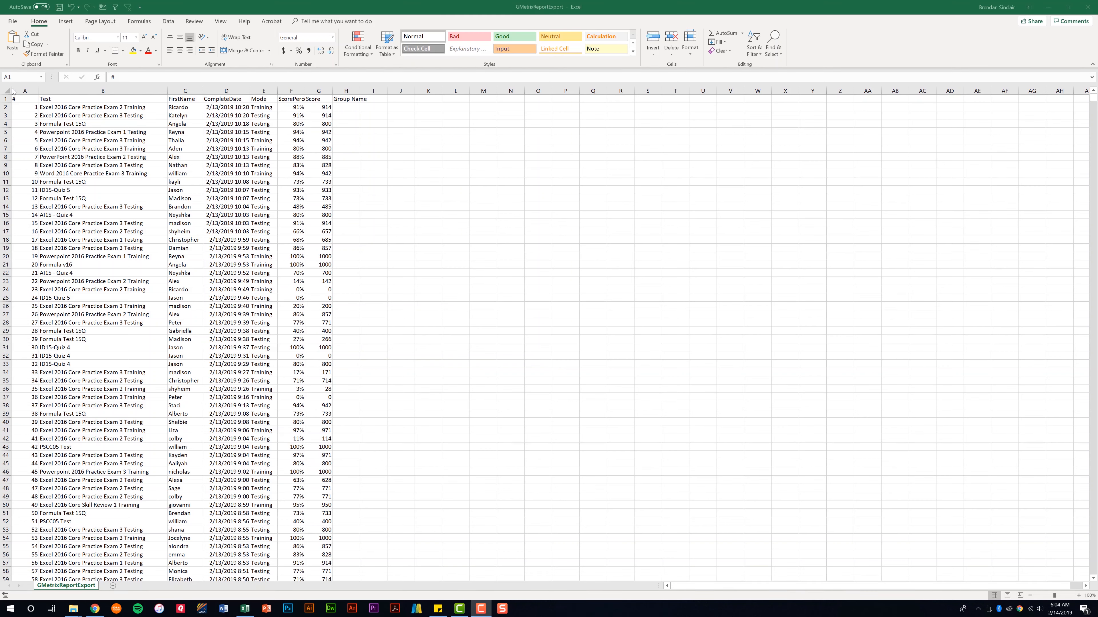
Select the whole data range starting from A1 and open the custom sort settings for it
click(29, 98)
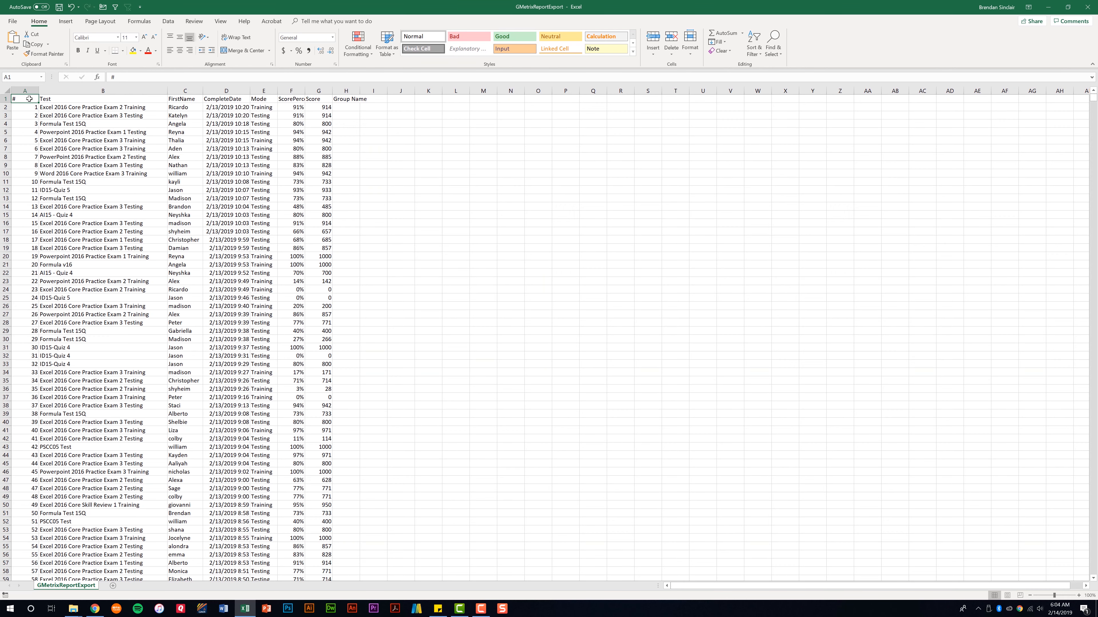
key(ctrl+shift+Right)
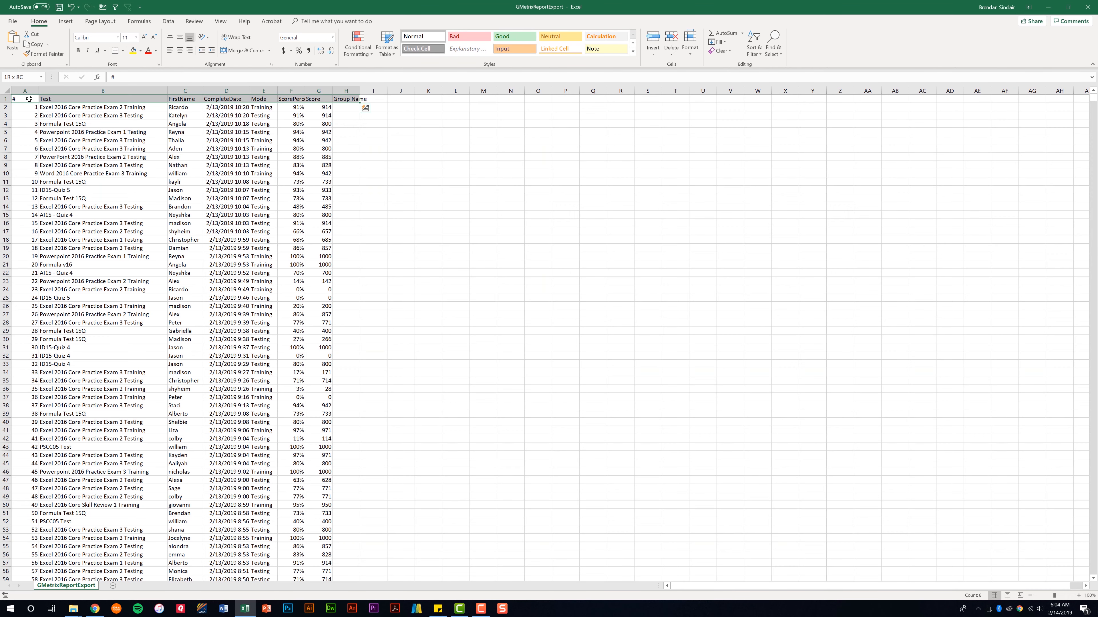
key(ctrl+shift+Down)
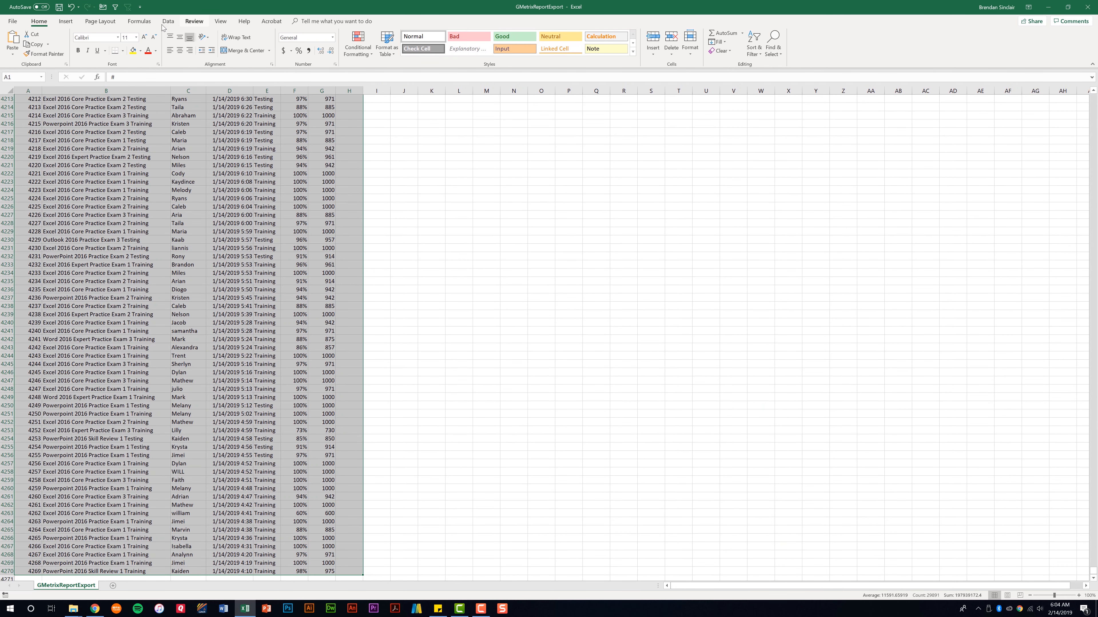
click(168, 21)
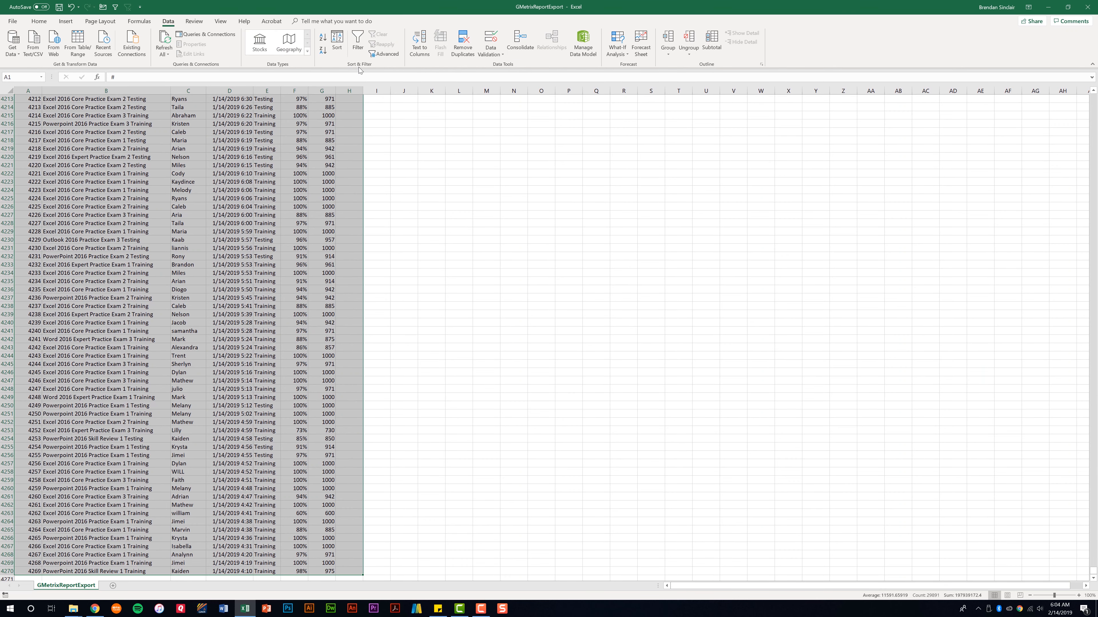
click(341, 52)
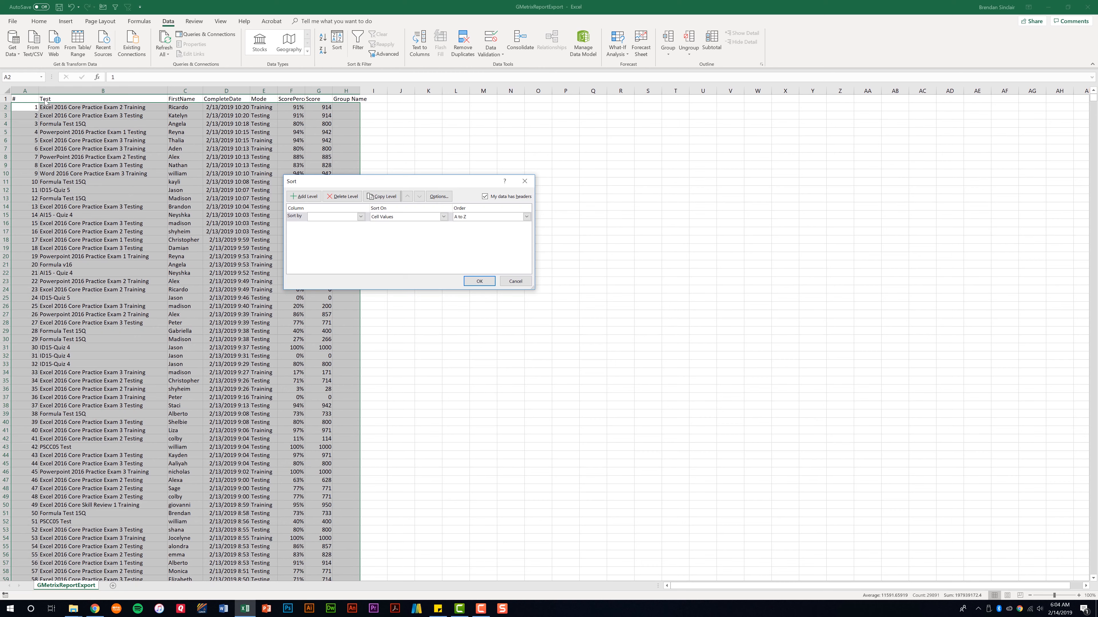
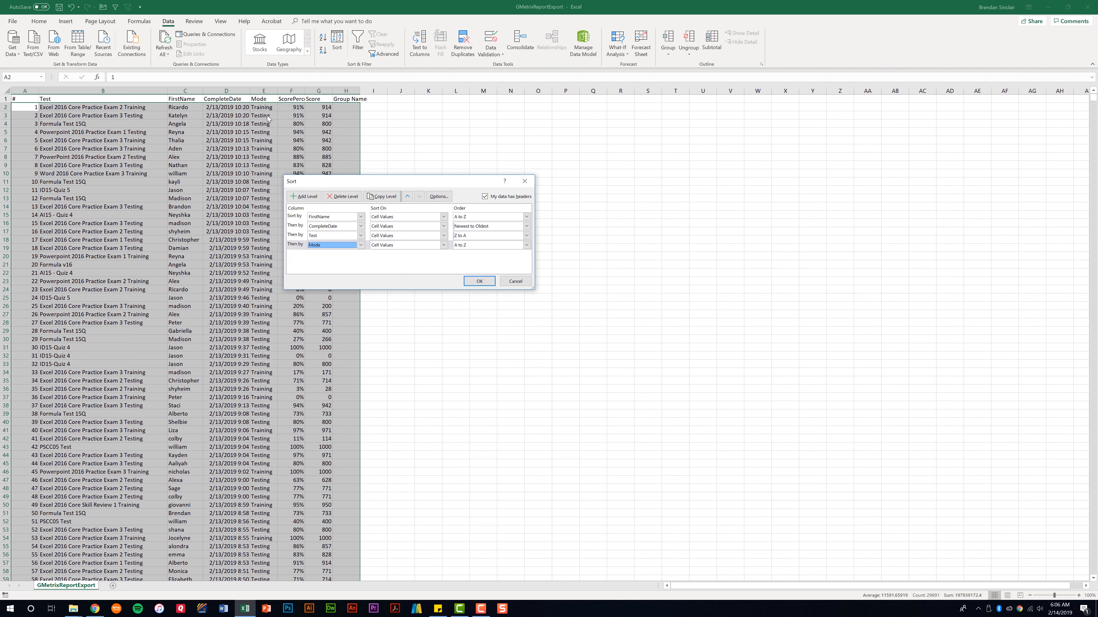
Set the Mode sort level's order to A to Z, apply the multi-level sort, and look through the sorted rows
click(483, 245)
click(417, 268)
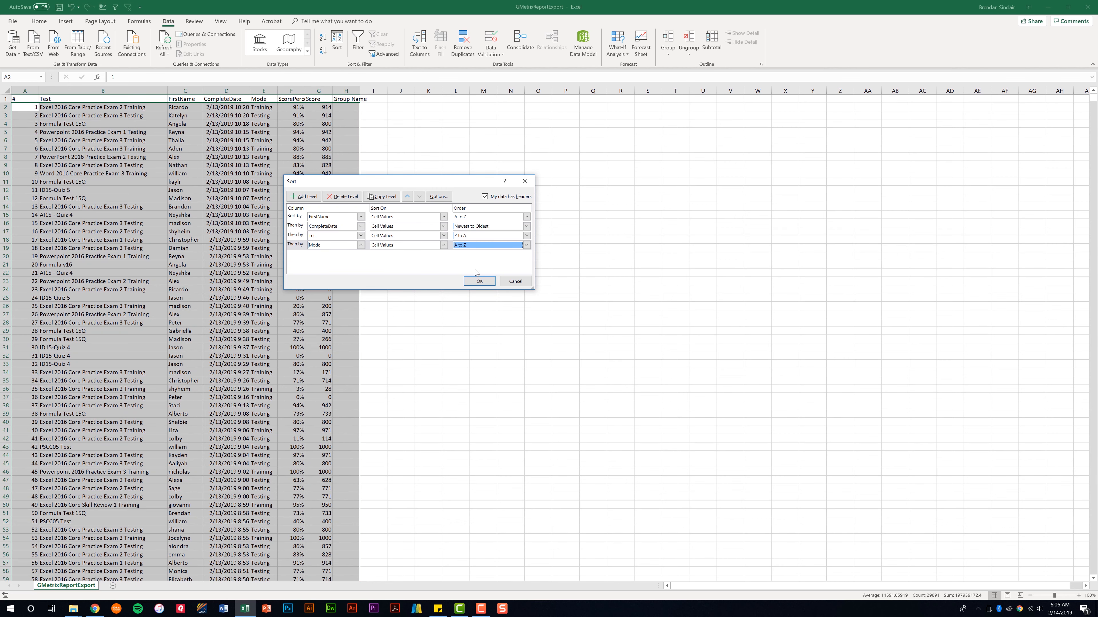
click(487, 285)
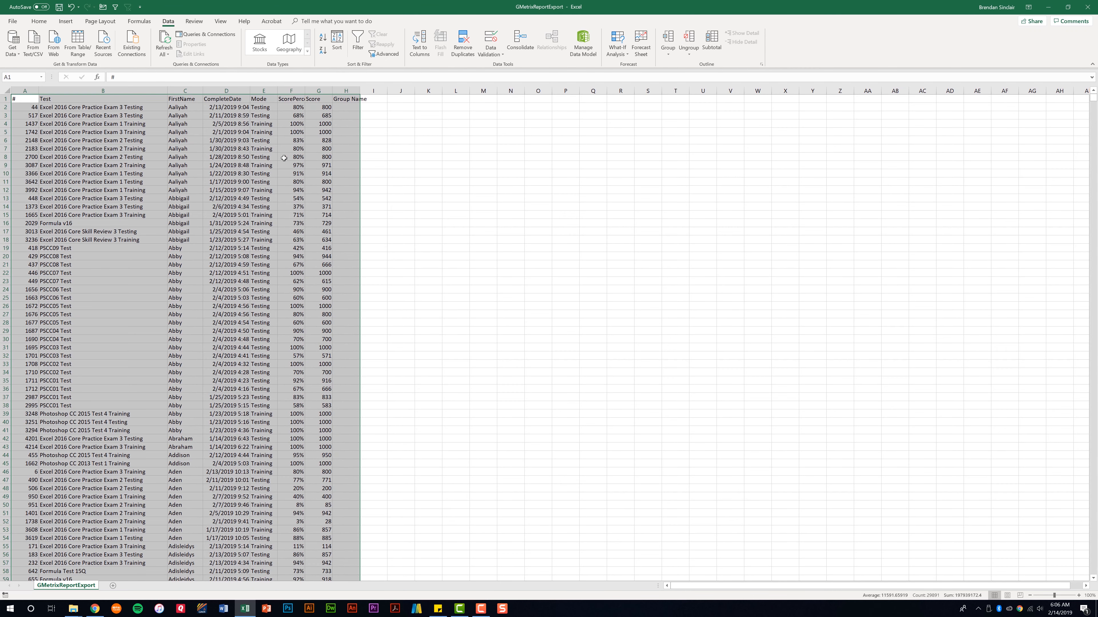
click(274, 198)
scroll(209, 180, down, 8)
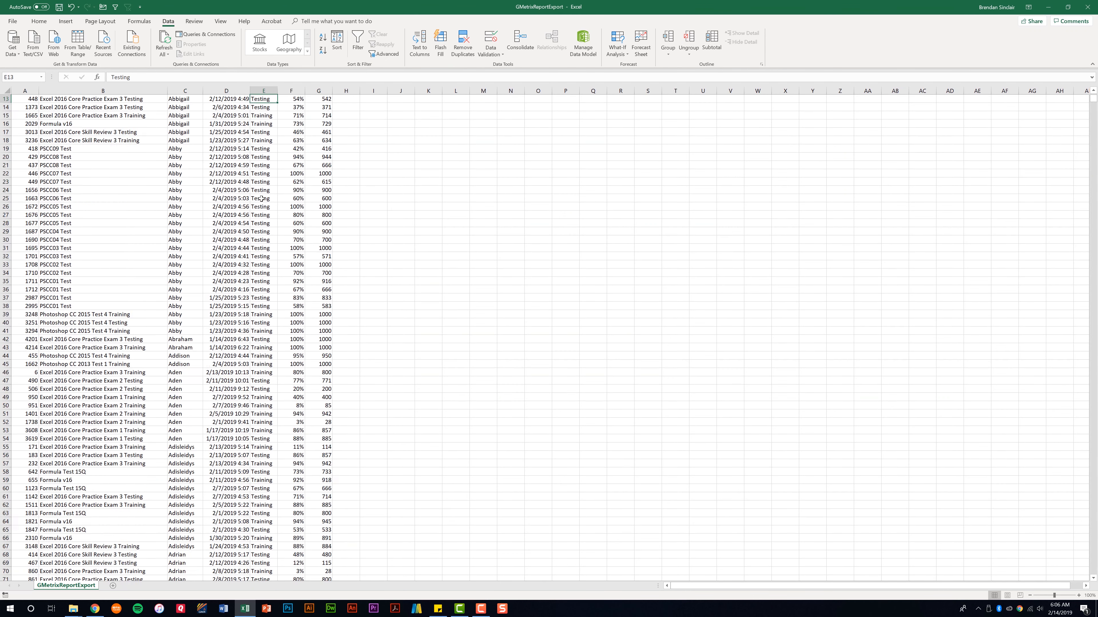
scroll(209, 237, down, 20)
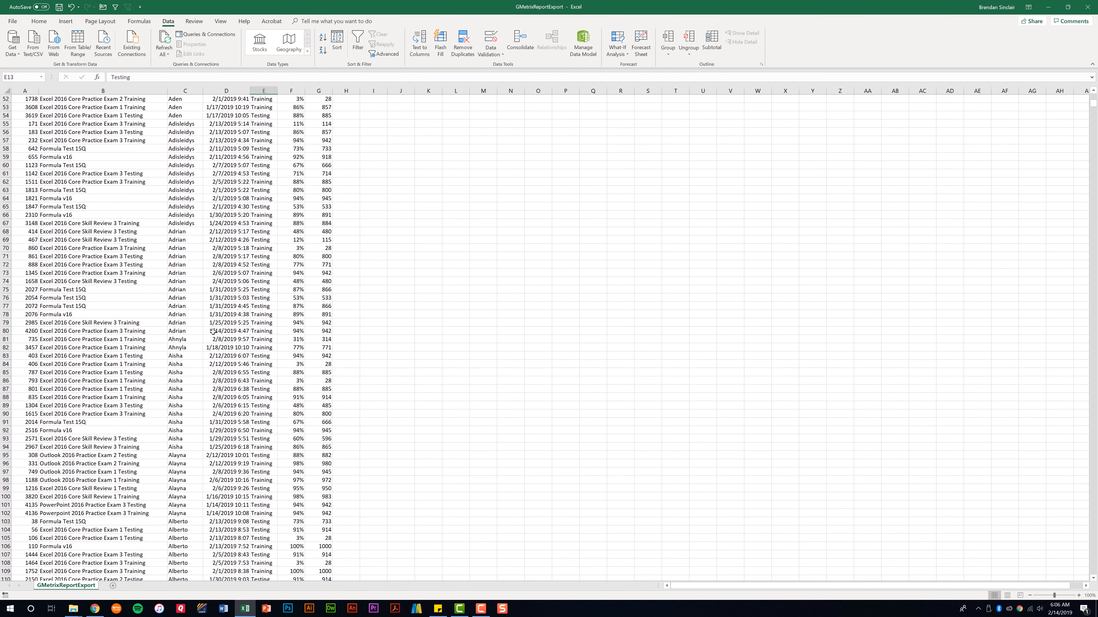
scroll(116, 421, down, 6)
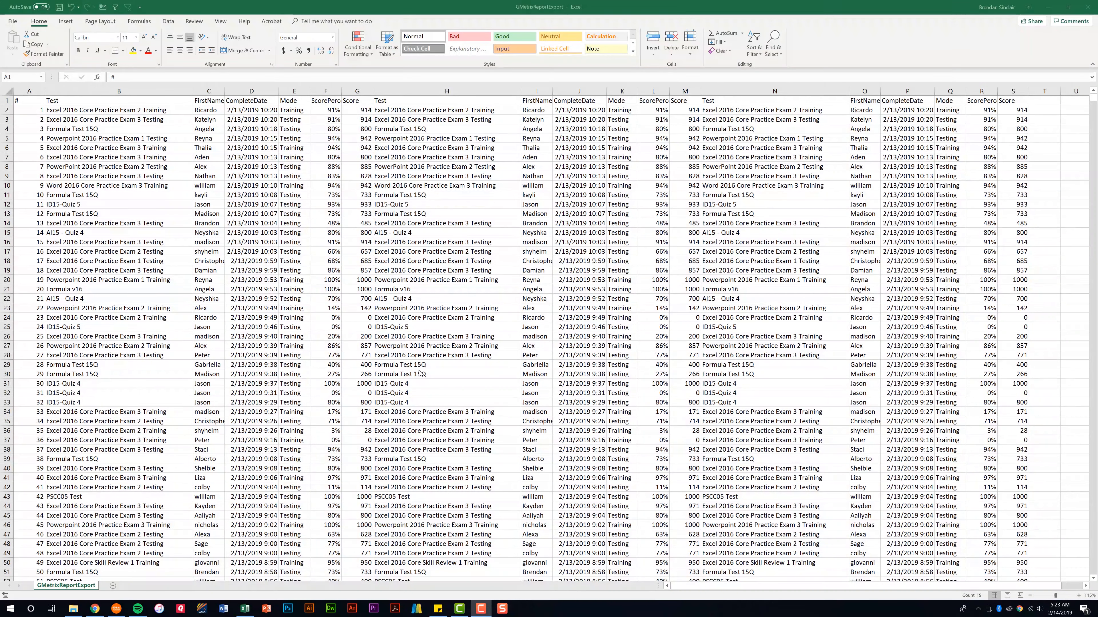
Turn on filtering for the header row and filter the Mode column E to show only Training rows
click(9, 100)
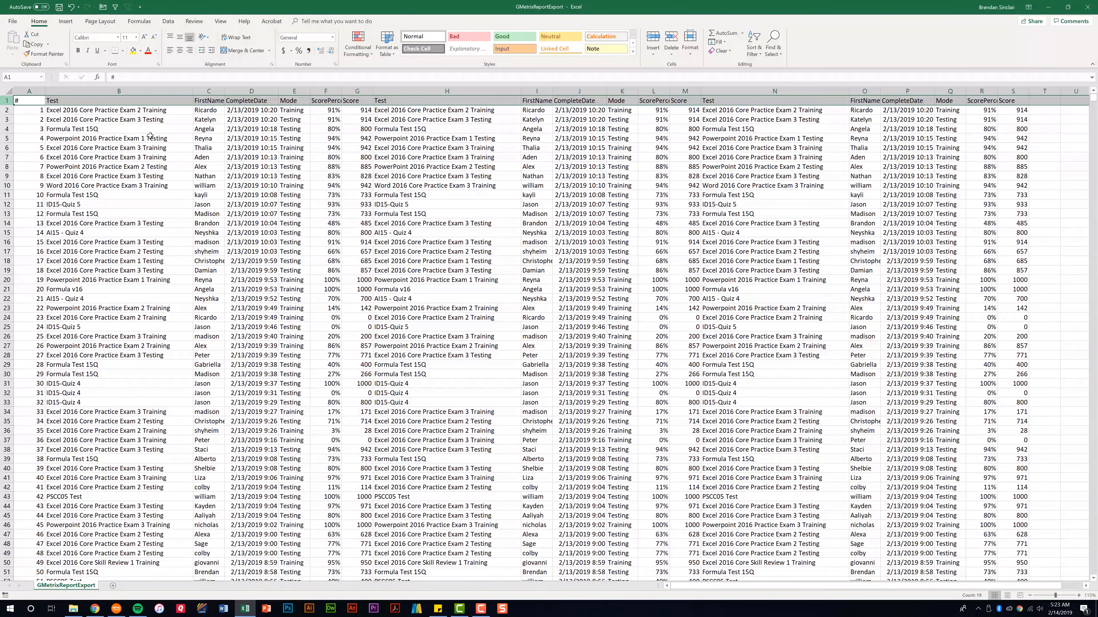
click(169, 24)
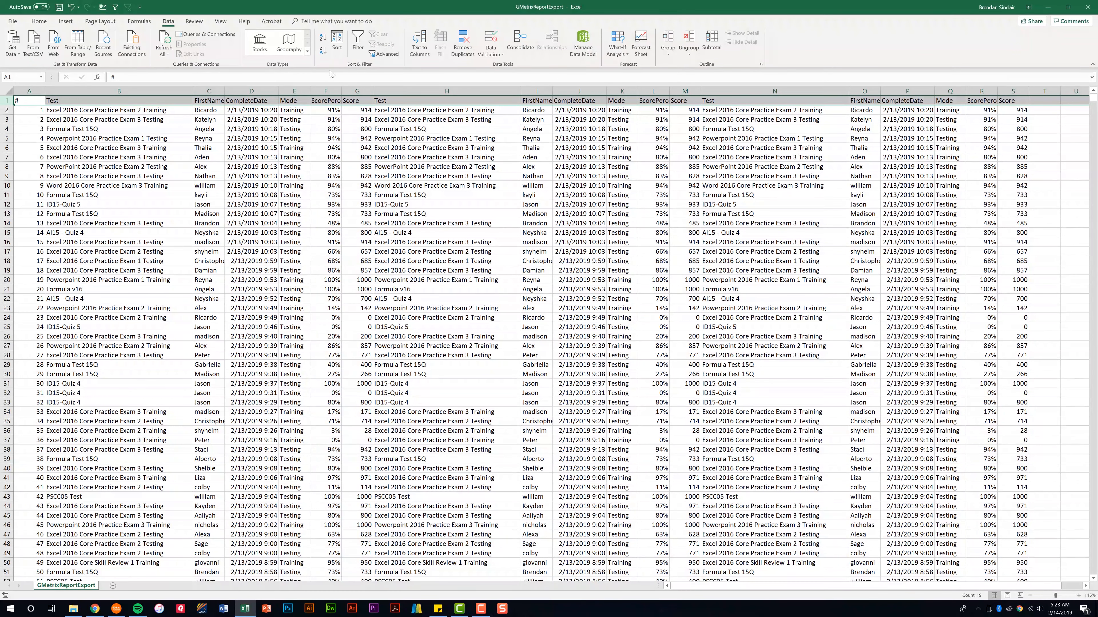
click(358, 45)
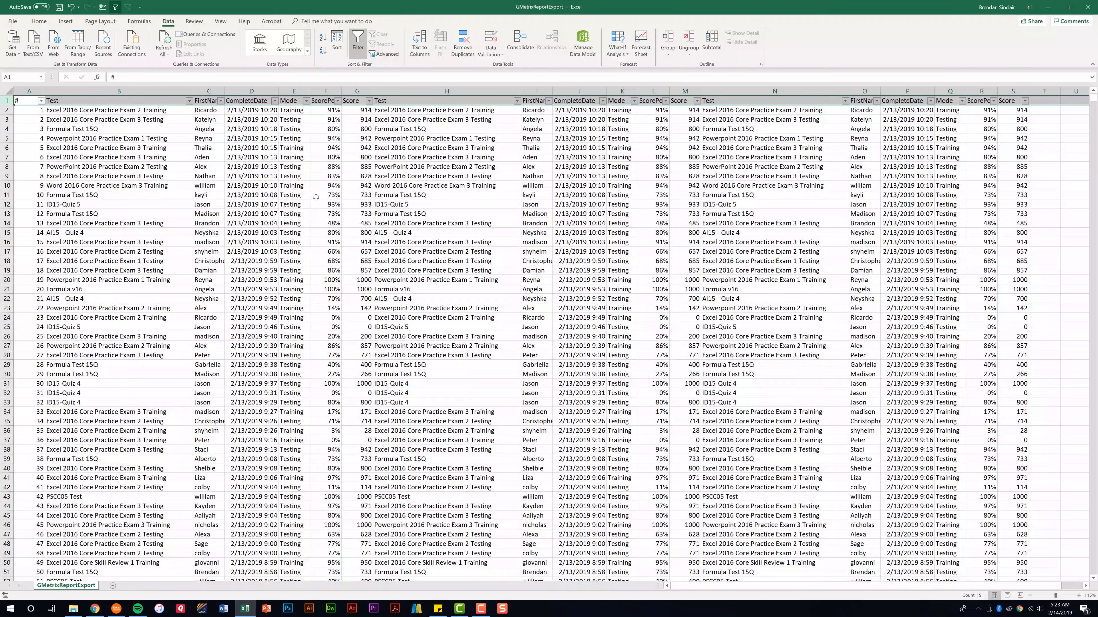
click(307, 101)
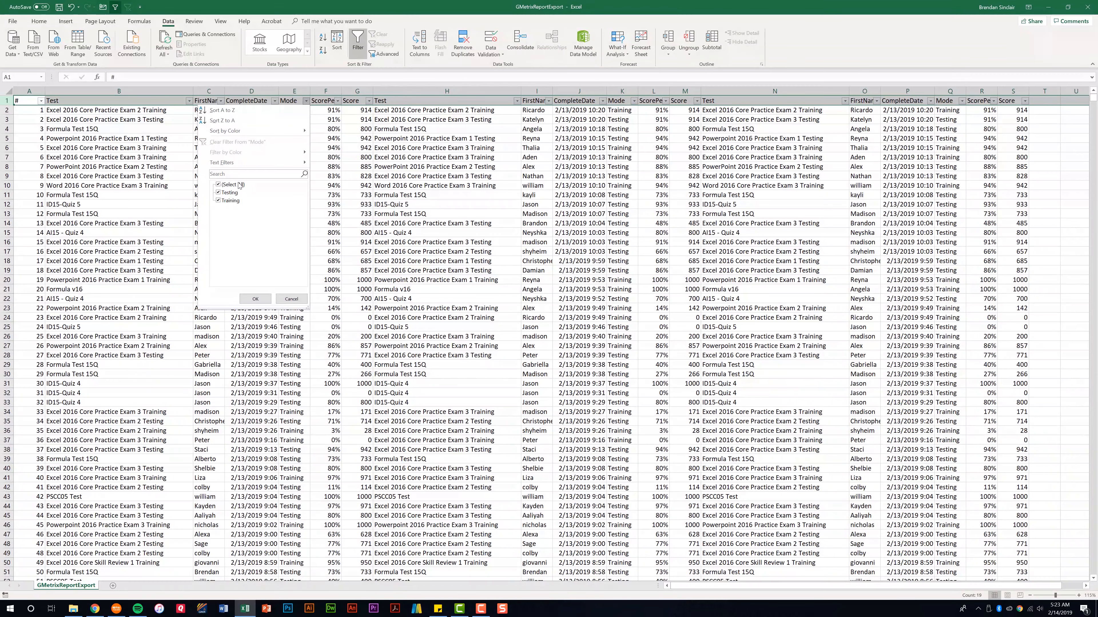
mouse_move(268, 167)
click(229, 197)
click(262, 300)
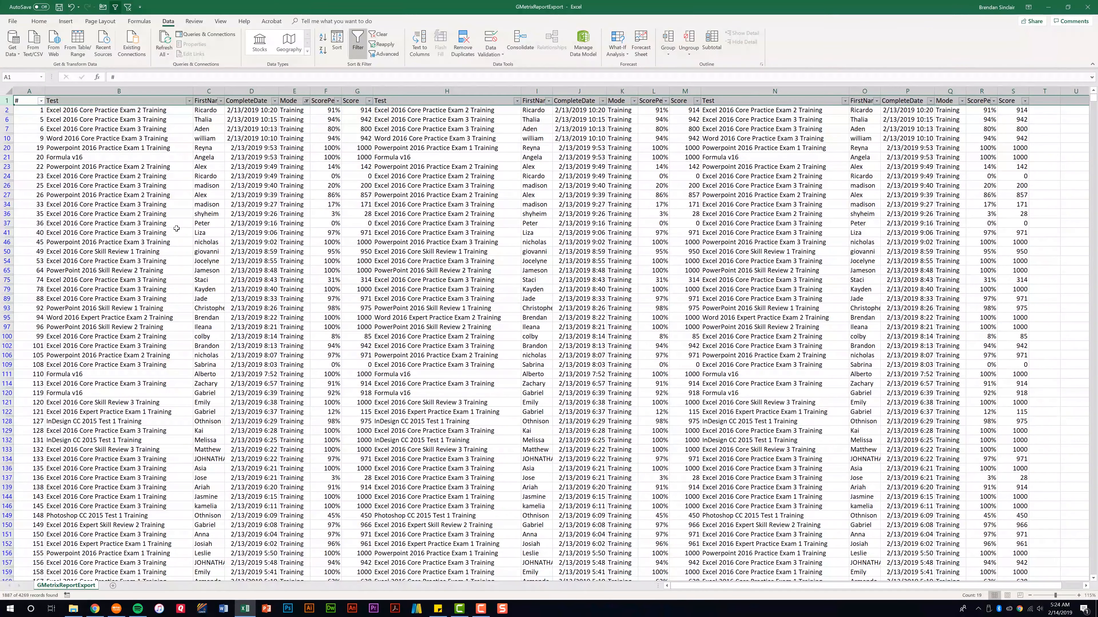
Delete all the filtered Training rows from row 2 down and set the Mode filter to show the Testing rows
click(7, 111)
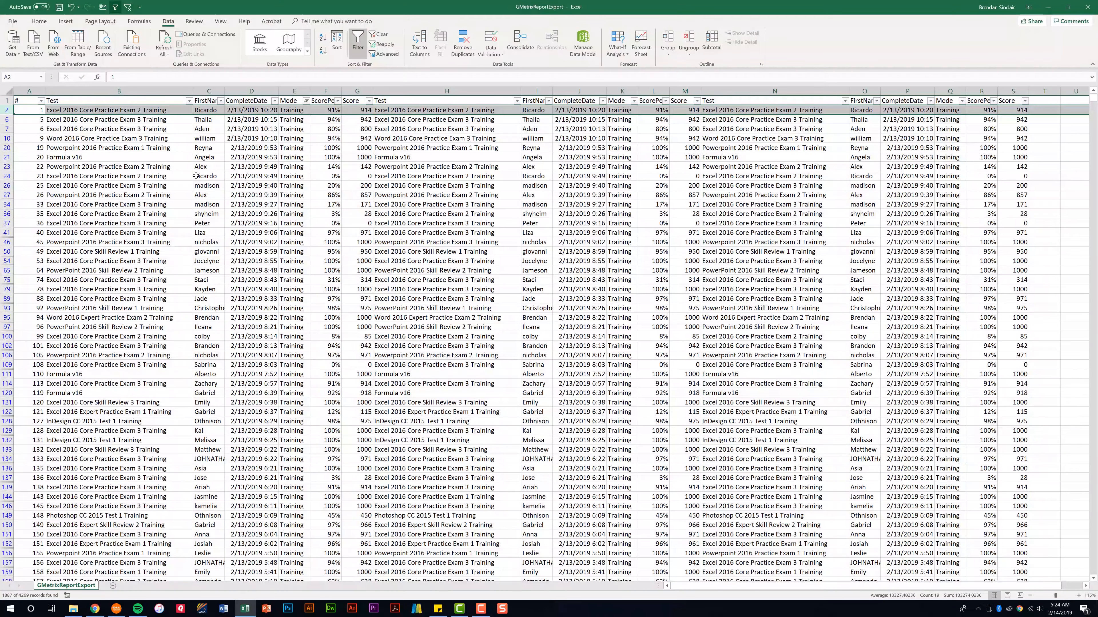
key(ctrl+shift+Down)
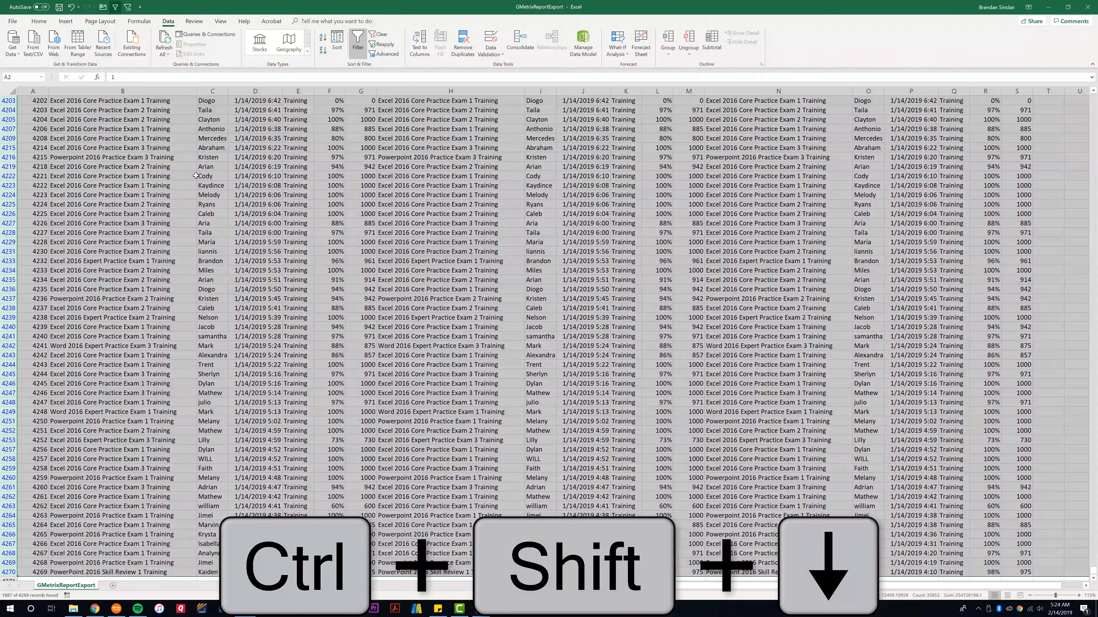
right_click(7, 158)
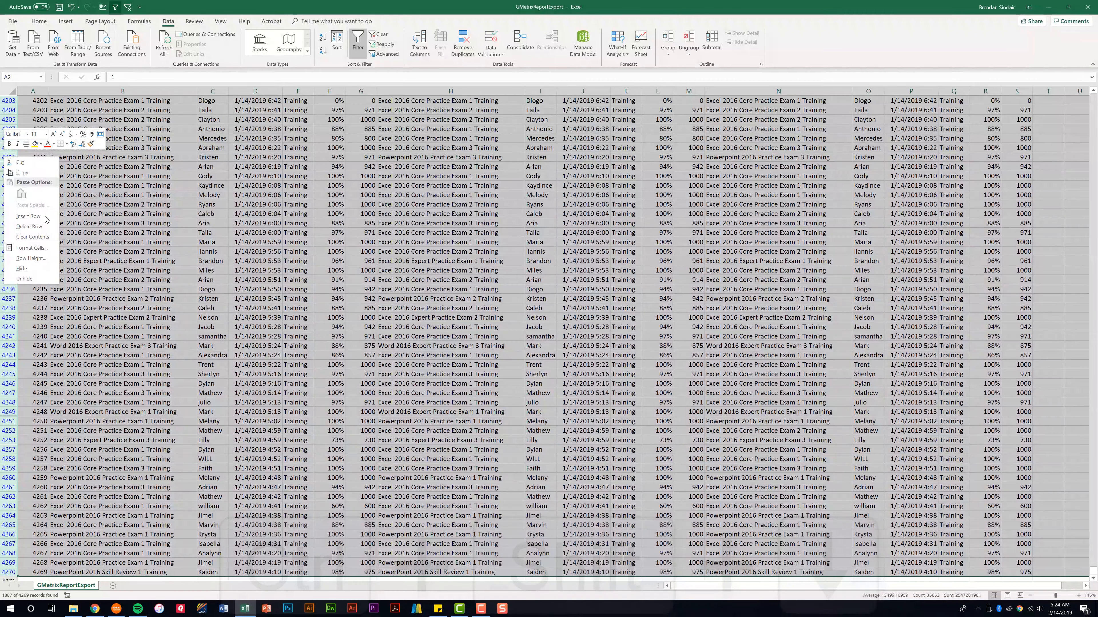
click(45, 226)
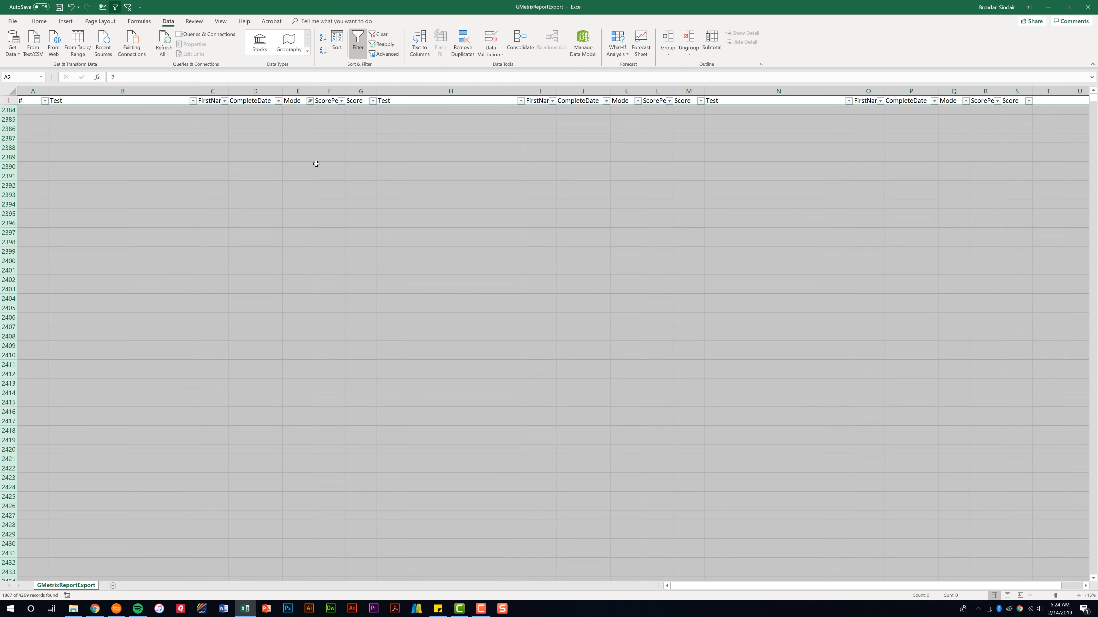
click(309, 100)
click(234, 193)
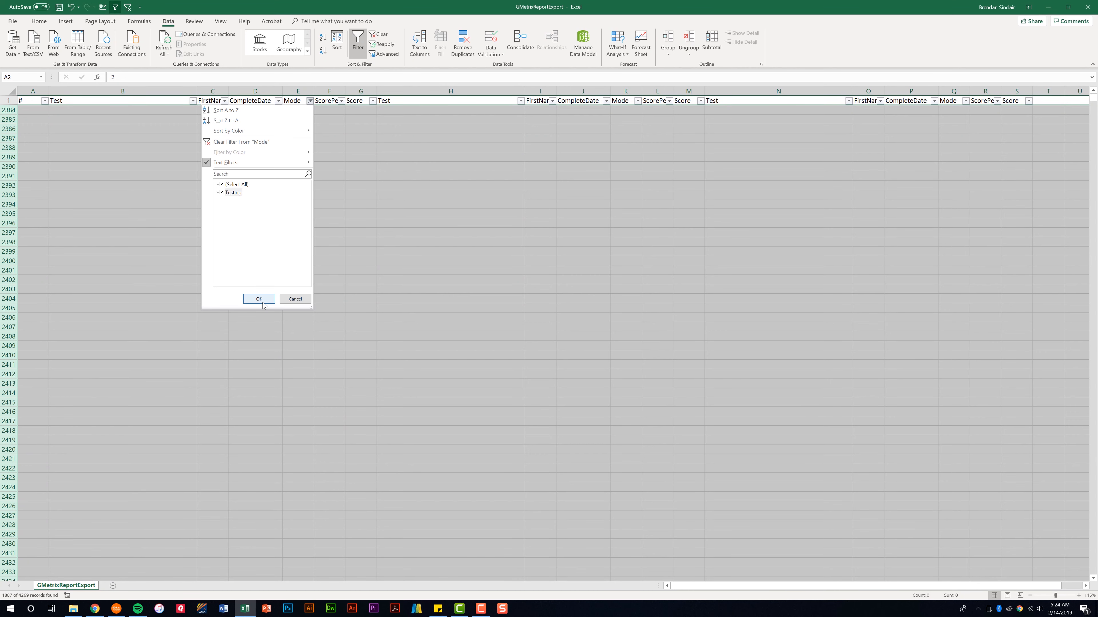
click(259, 300)
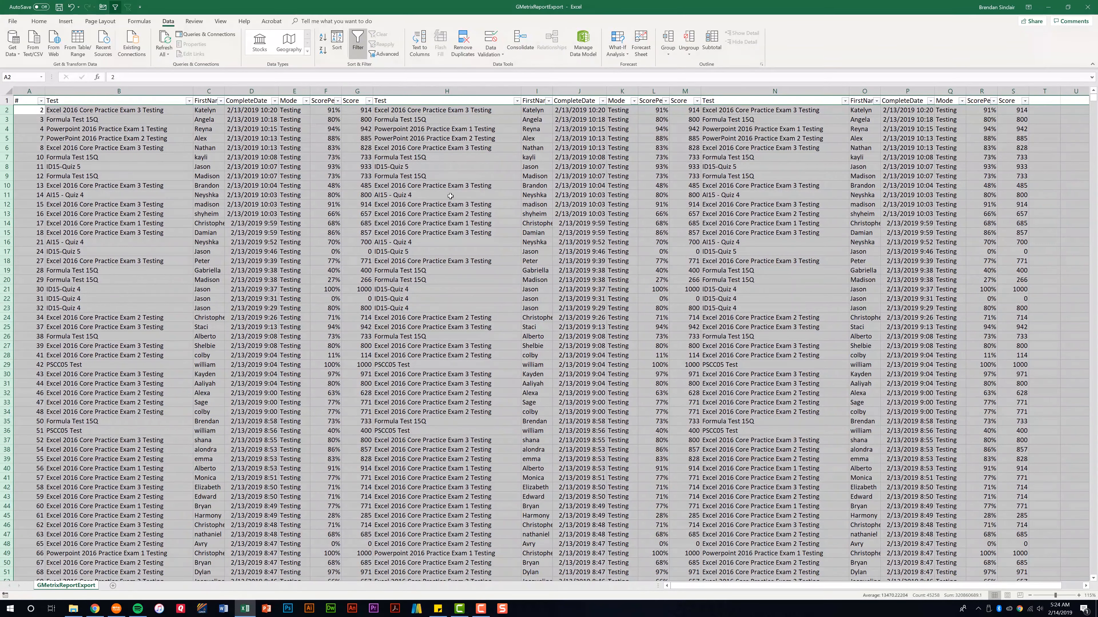
click(344, 155)
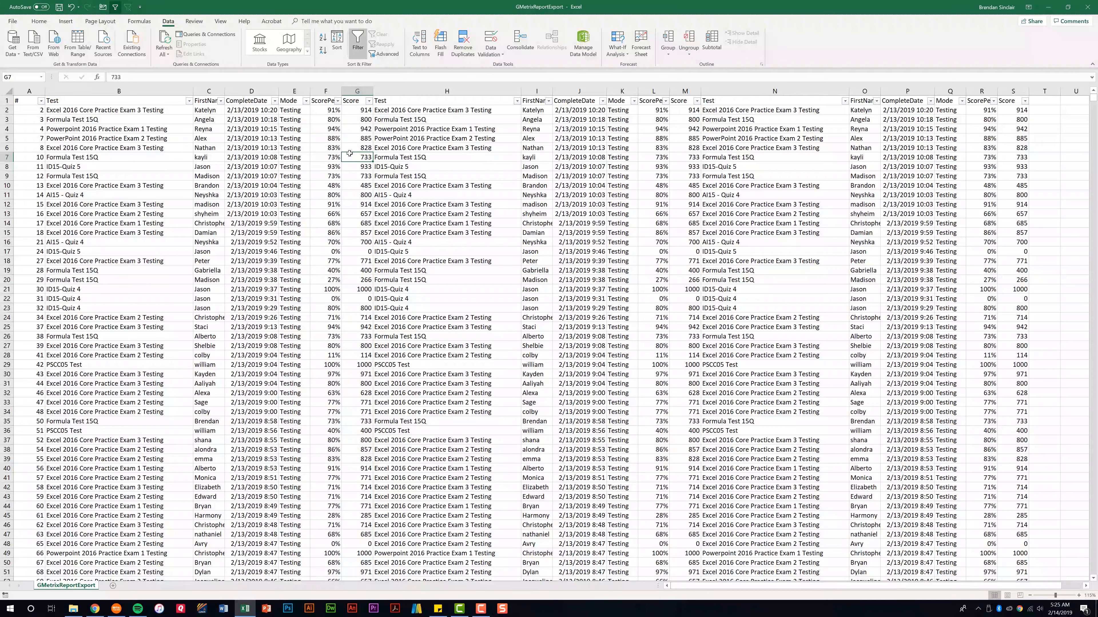
Filter the Score column G to values greater than or equal to 850
click(368, 101)
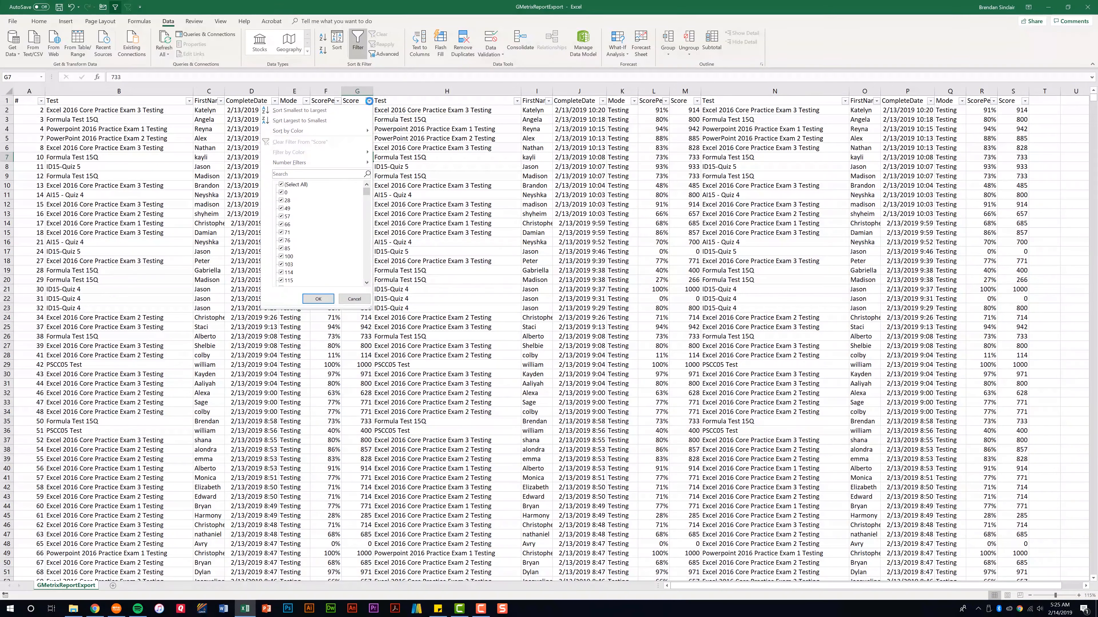
mouse_move(337, 165)
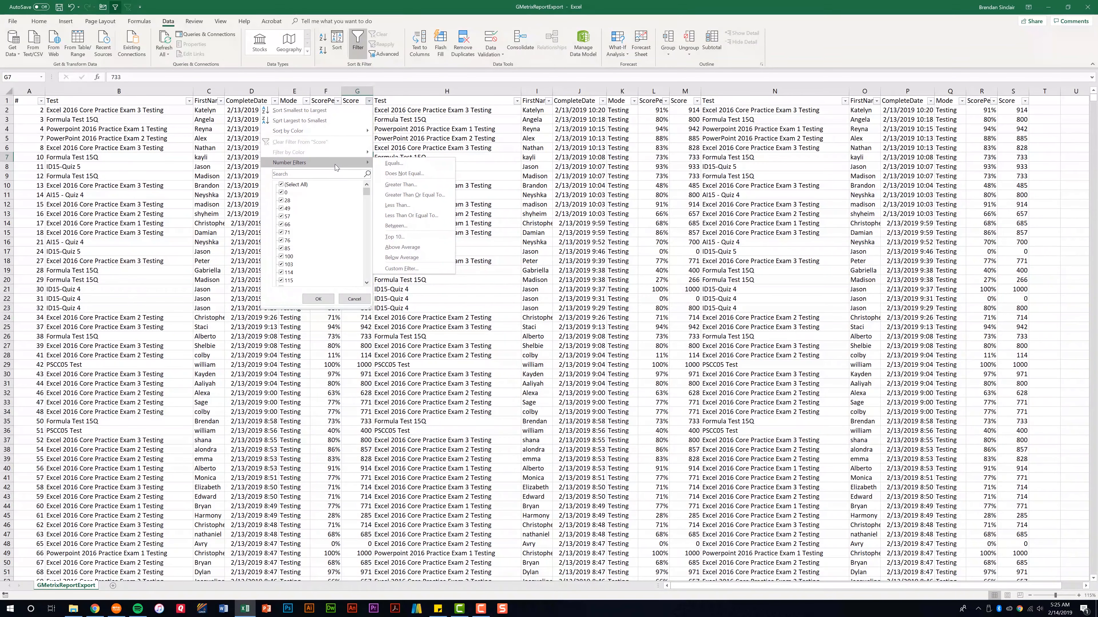
click(425, 196)
text(850)
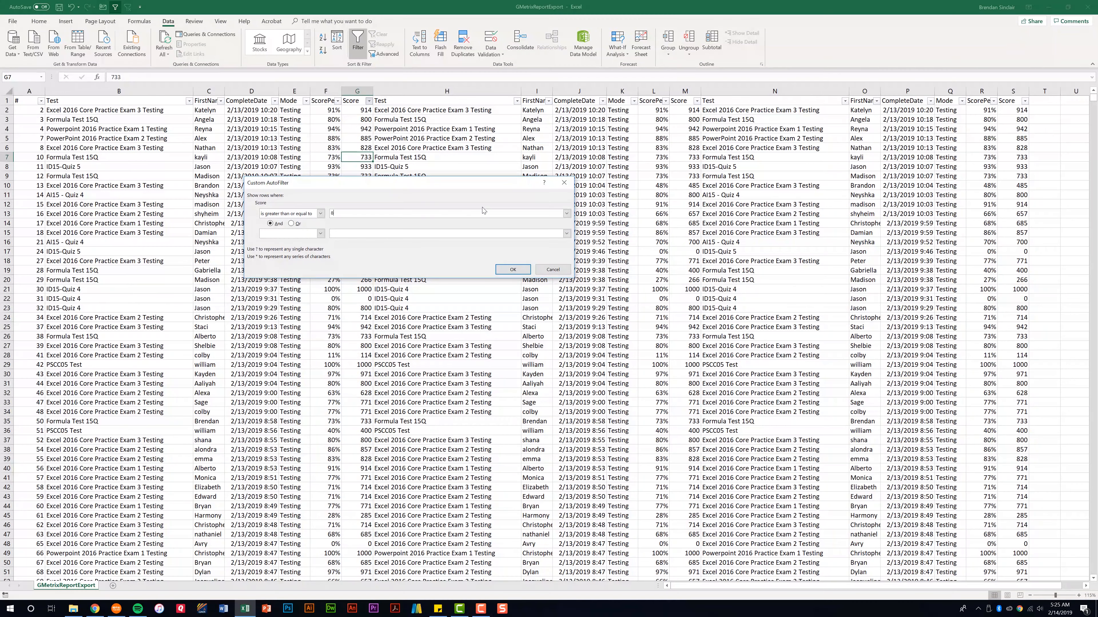
click(514, 270)
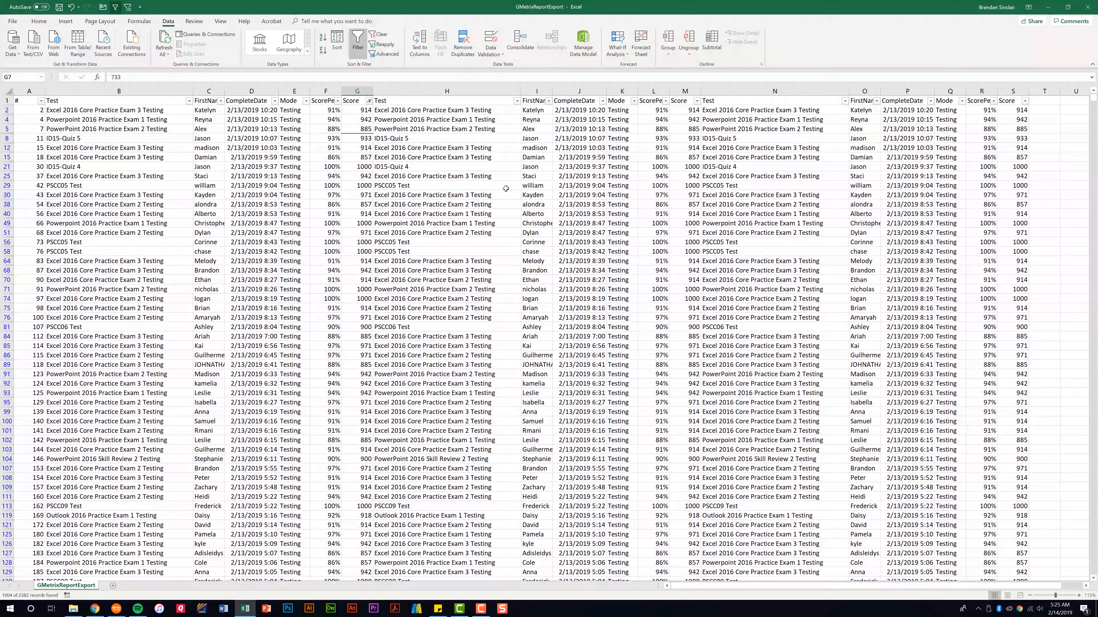
Filter the Test column H to show only Excel 2016 Core Practice Exam 1 Testing
click(517, 102)
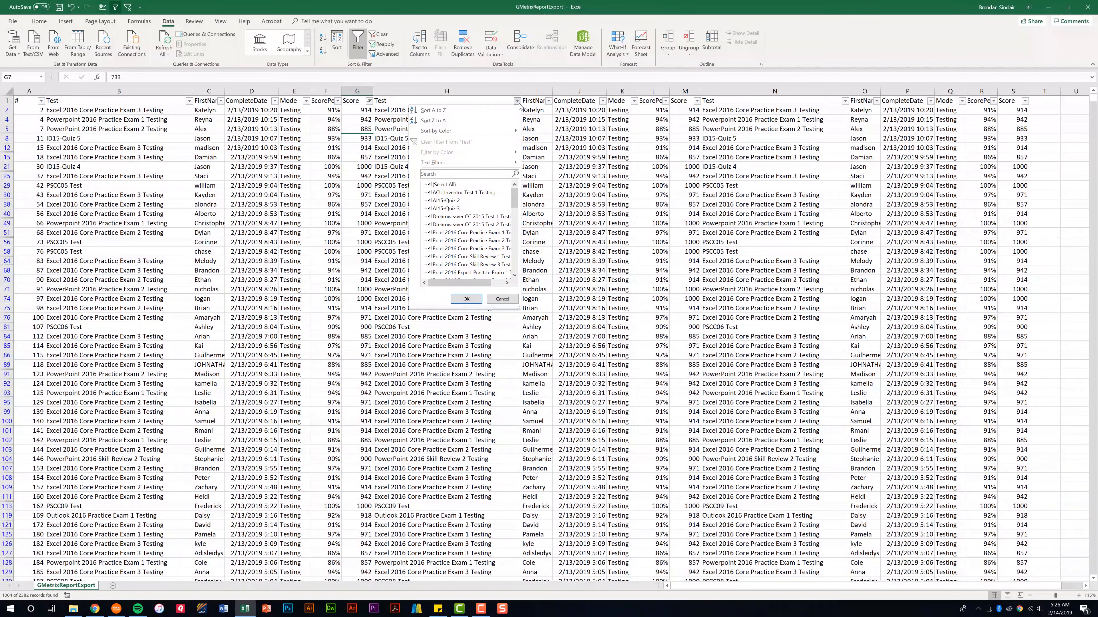
click(445, 185)
drag(518, 308, 587, 370)
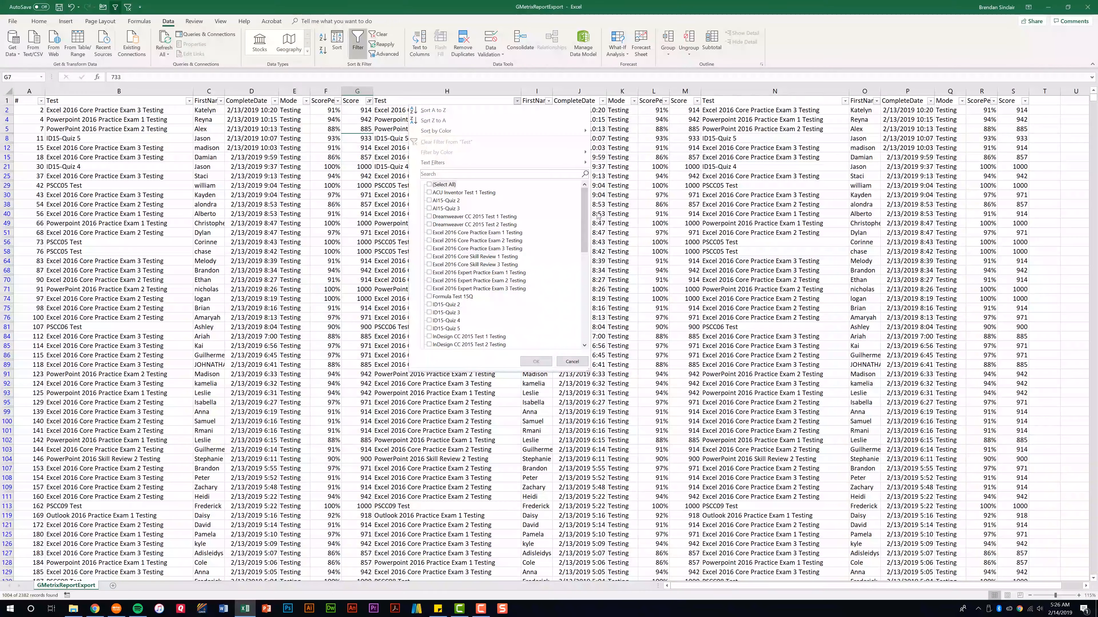
drag(587, 224, 576, 255)
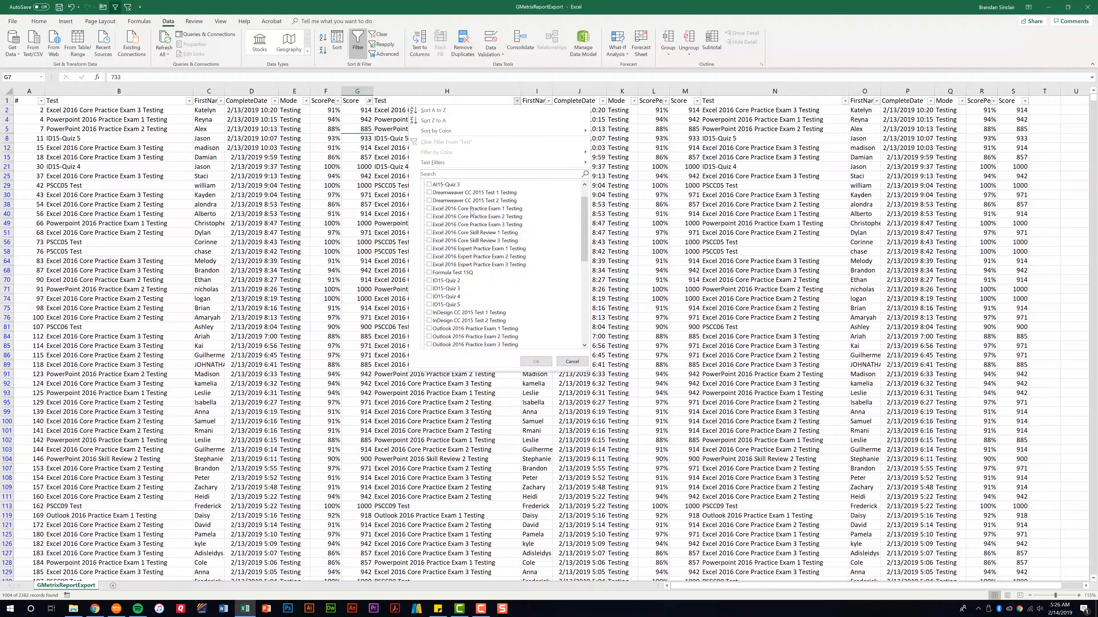
click(440, 209)
click(532, 361)
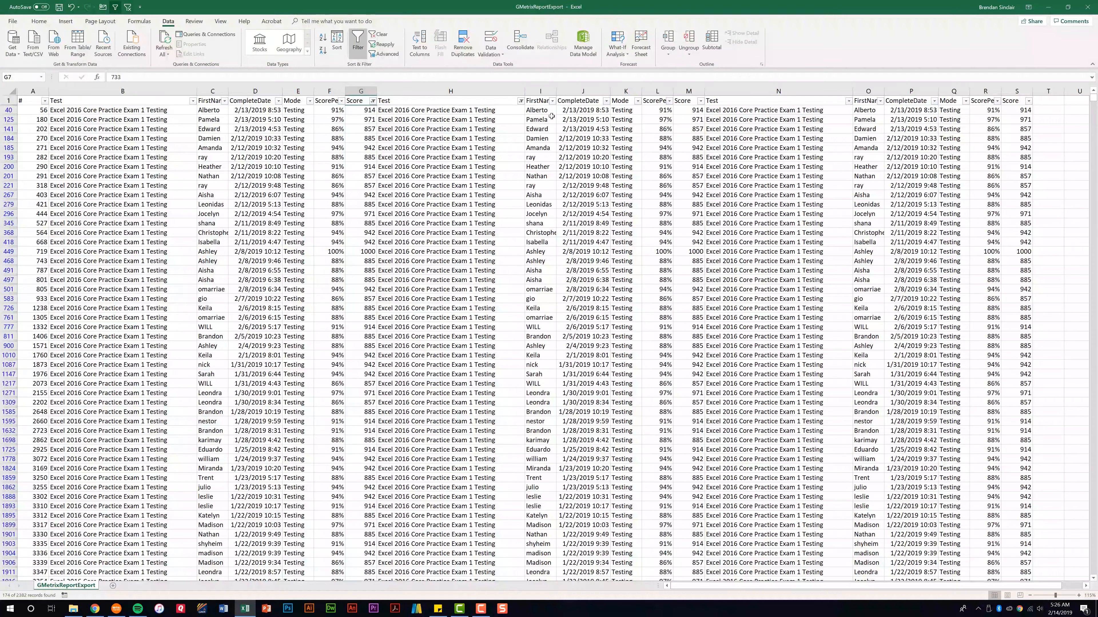
Sort the FirstName column I from A to Z and filter the CompleteDate column J to February 11, 12 and 13, 2019
click(552, 101)
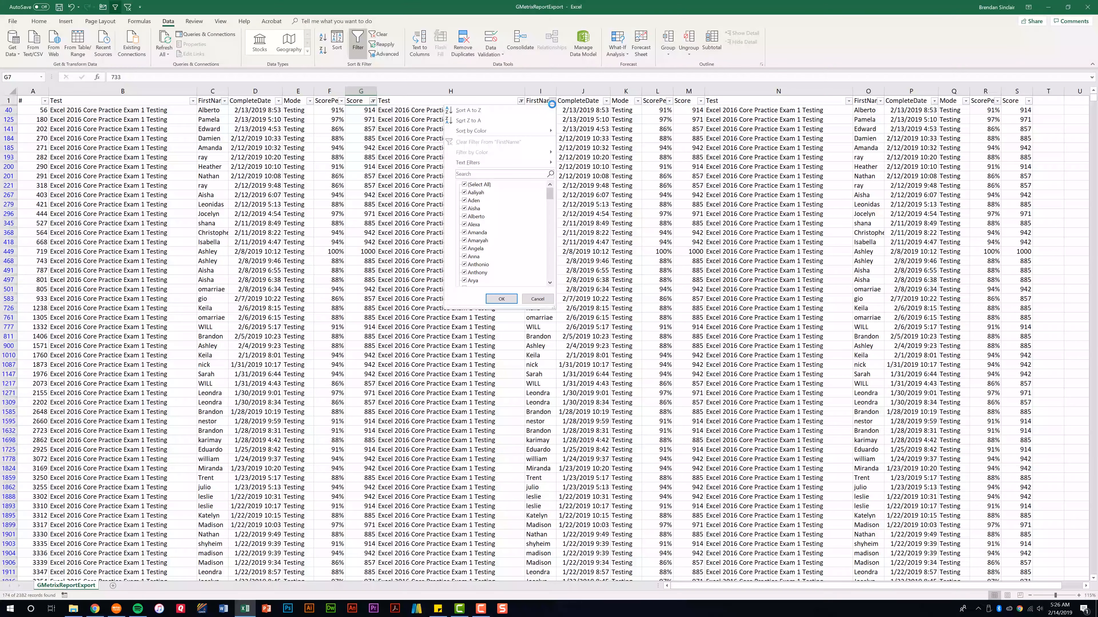
click(515, 112)
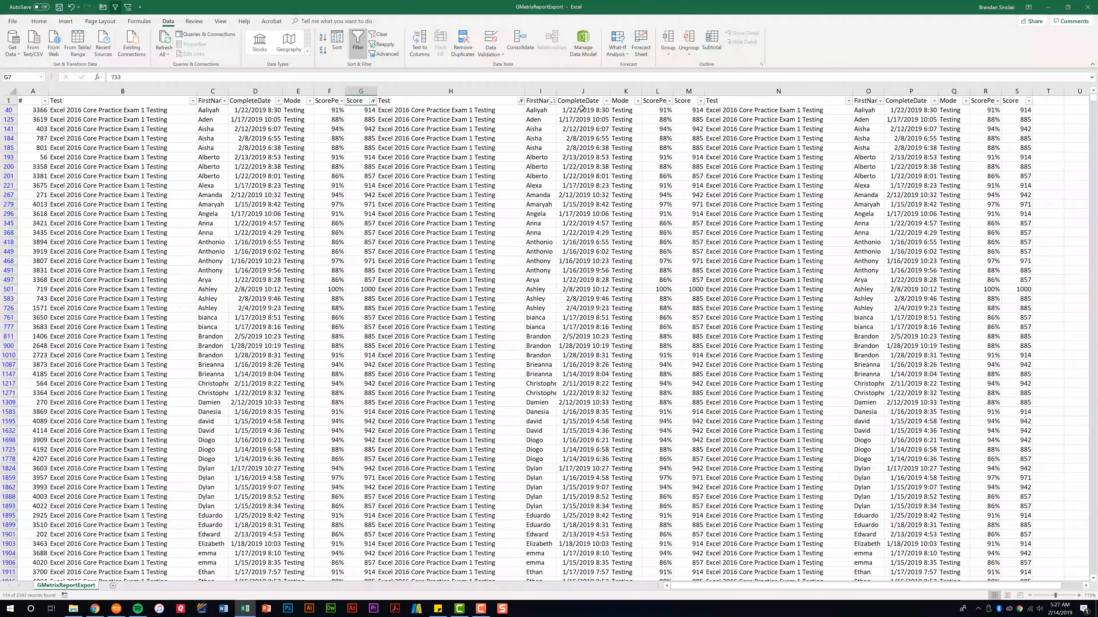
click(606, 101)
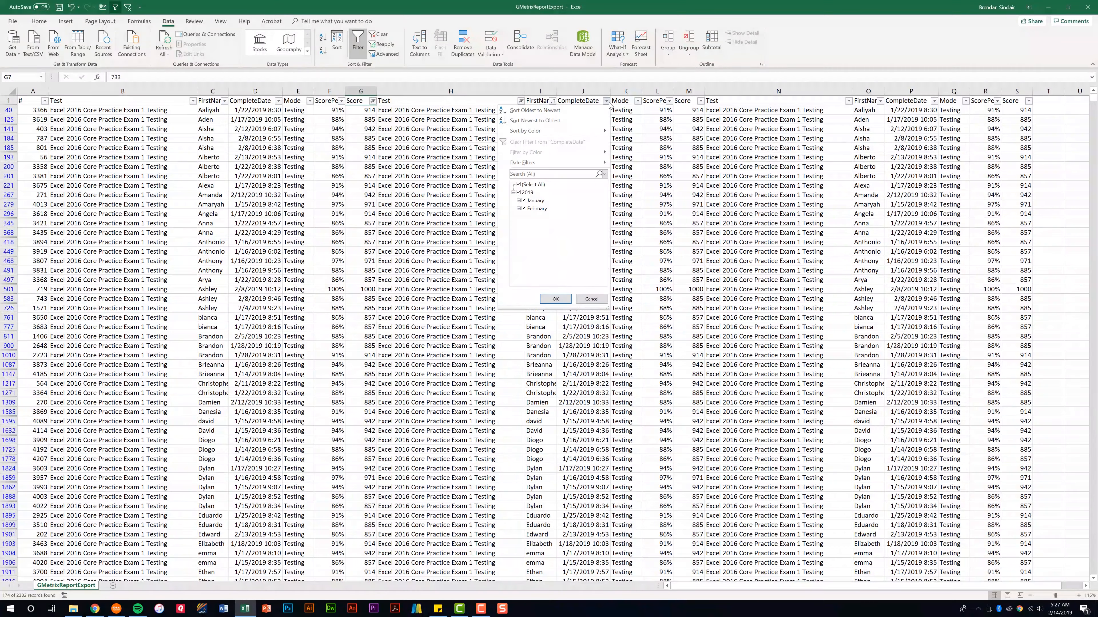
click(520, 185)
click(519, 208)
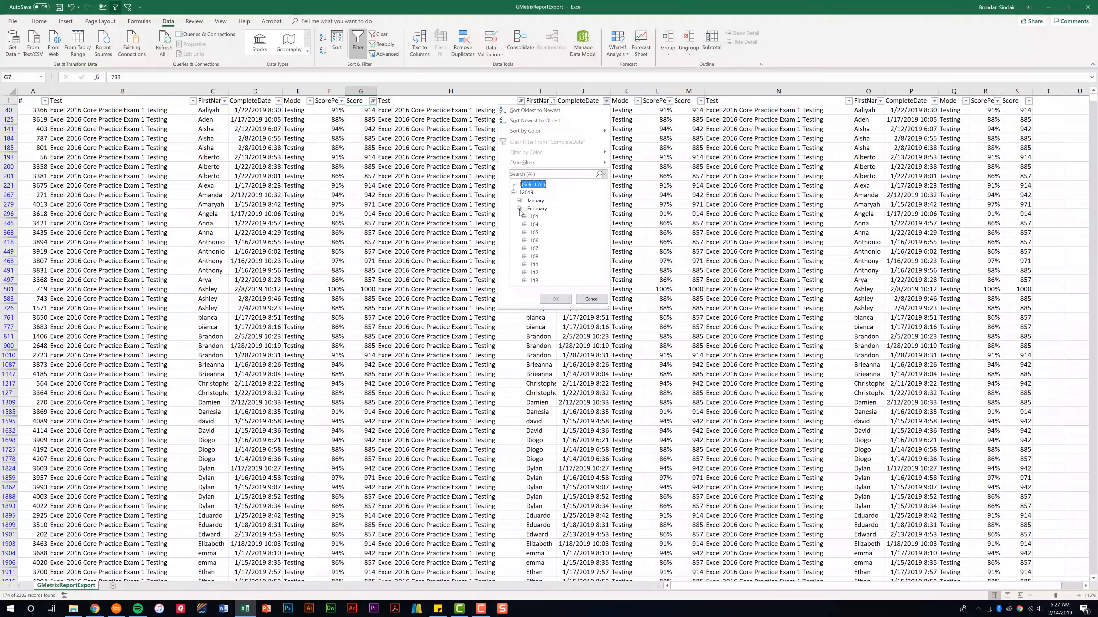
click(529, 280)
click(529, 273)
click(529, 264)
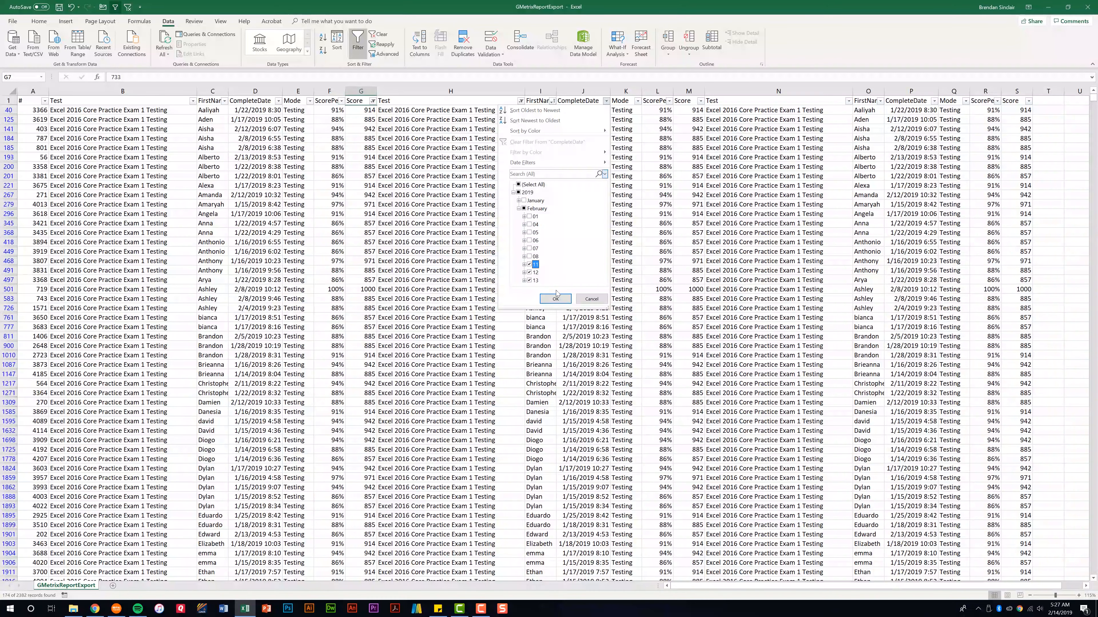
click(553, 299)
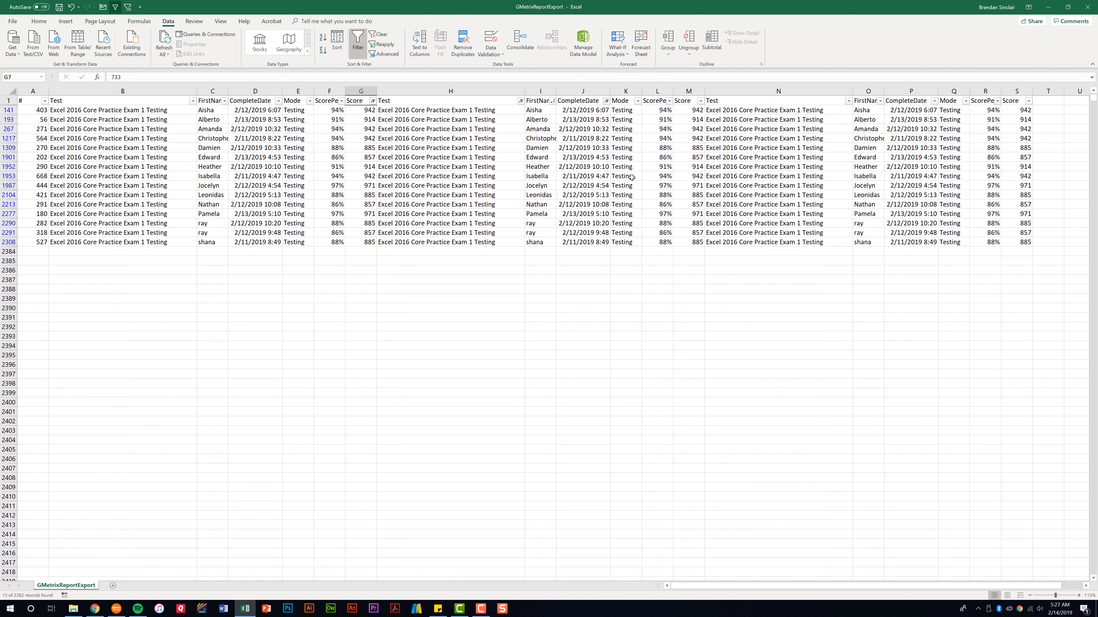
Extend the CompleteDate filter in column J to include every day in February 2019
click(607, 101)
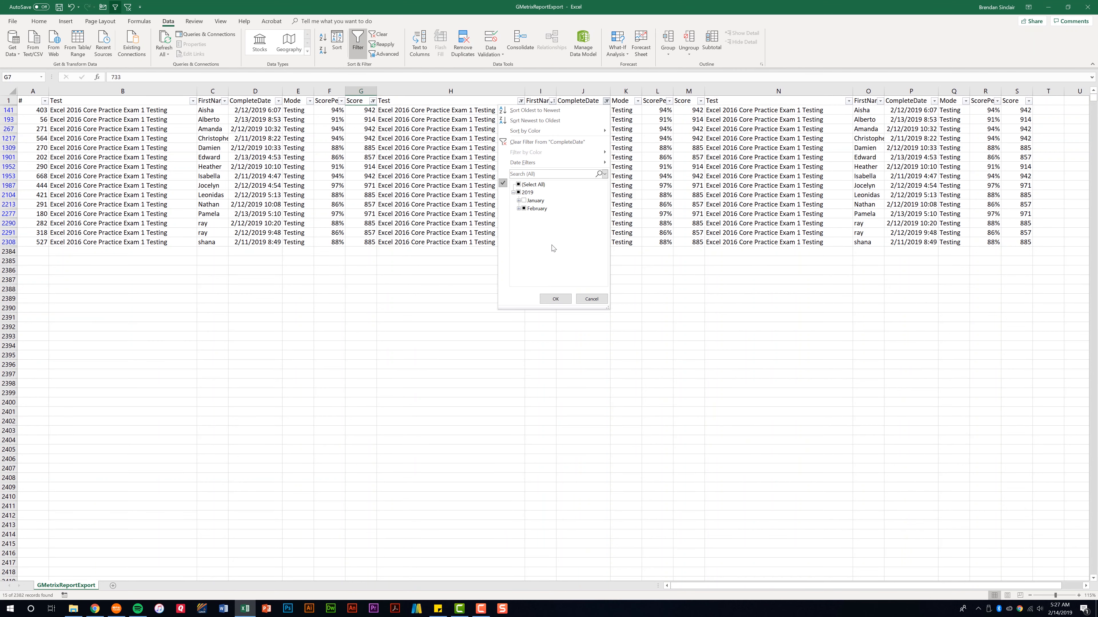
click(518, 208)
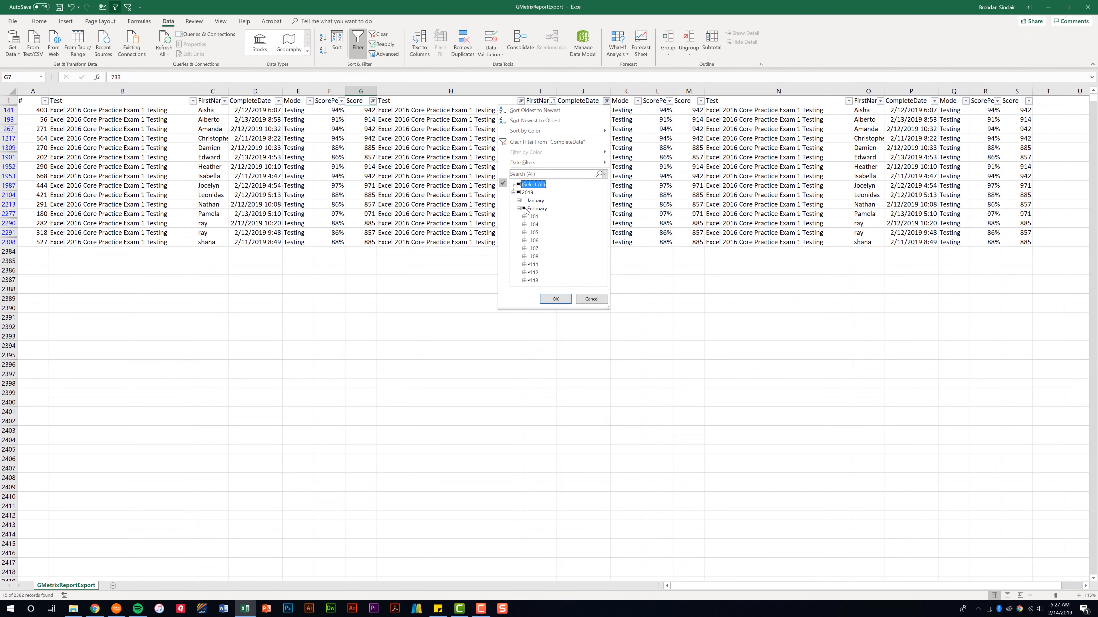
click(524, 209)
click(555, 299)
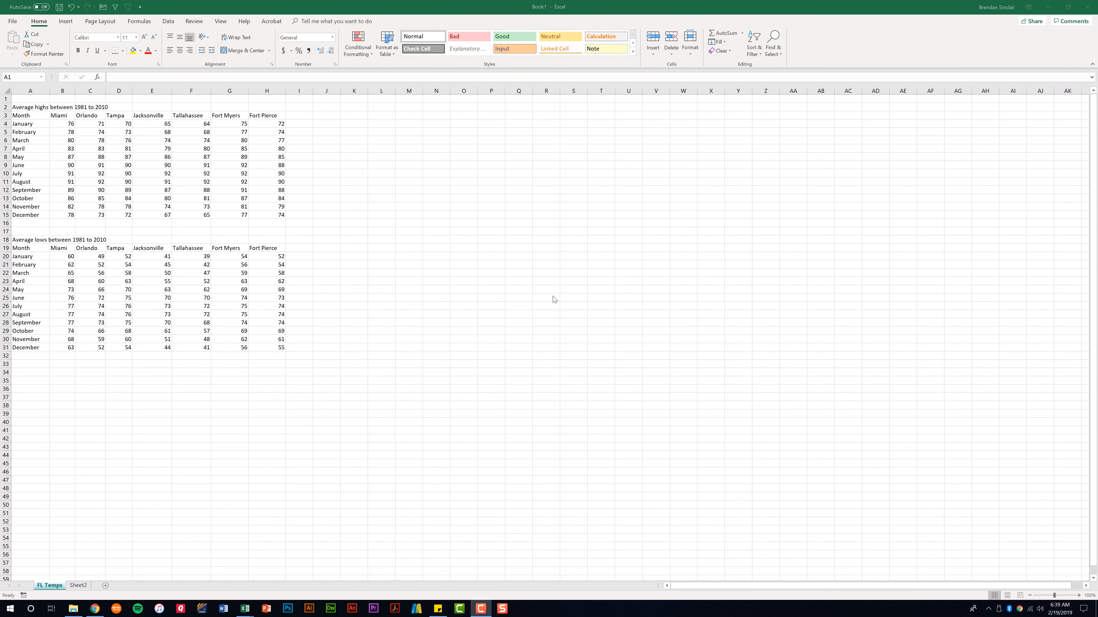
Select the average highs table A3:H15 on the FL Temps sheet of Book1 and open its Quick Analysis options
drag(48, 119, 51, 130)
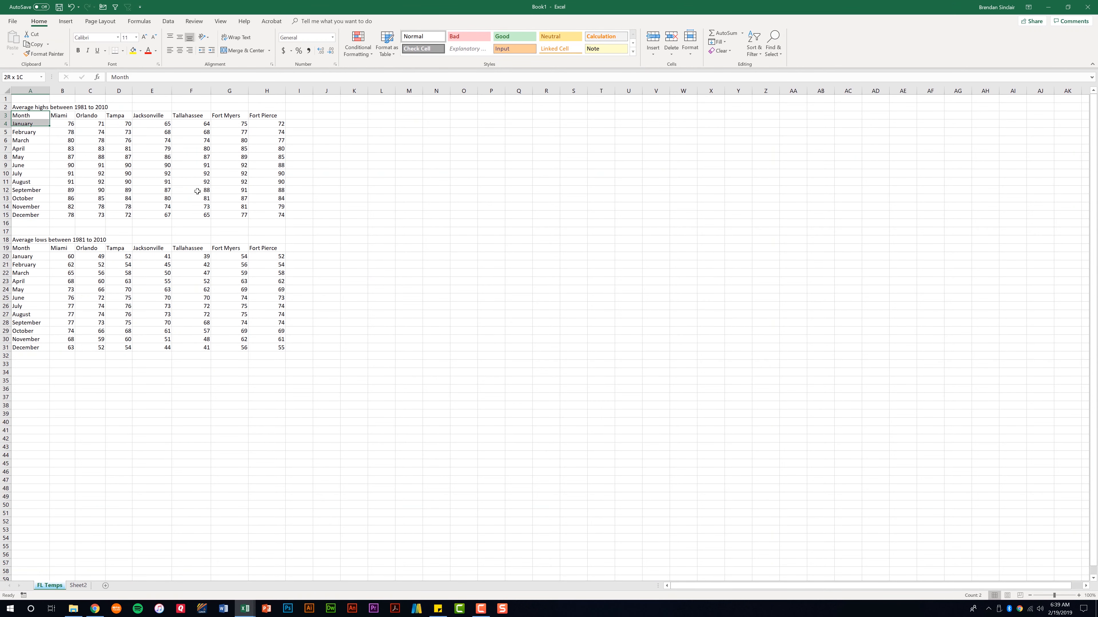
drag(197, 191, 271, 216)
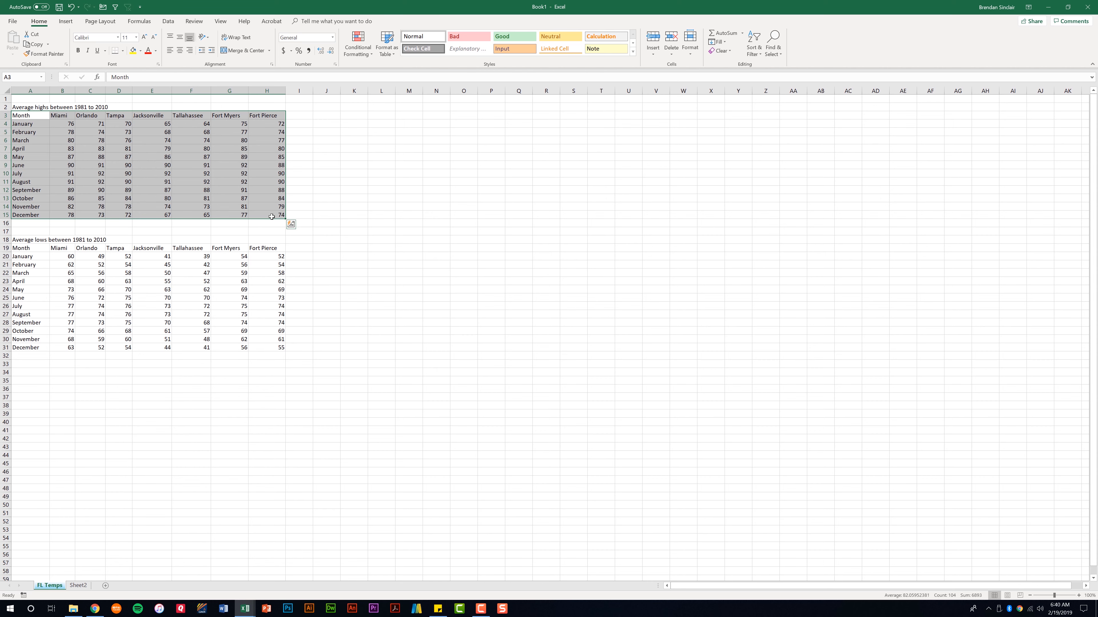
click(290, 225)
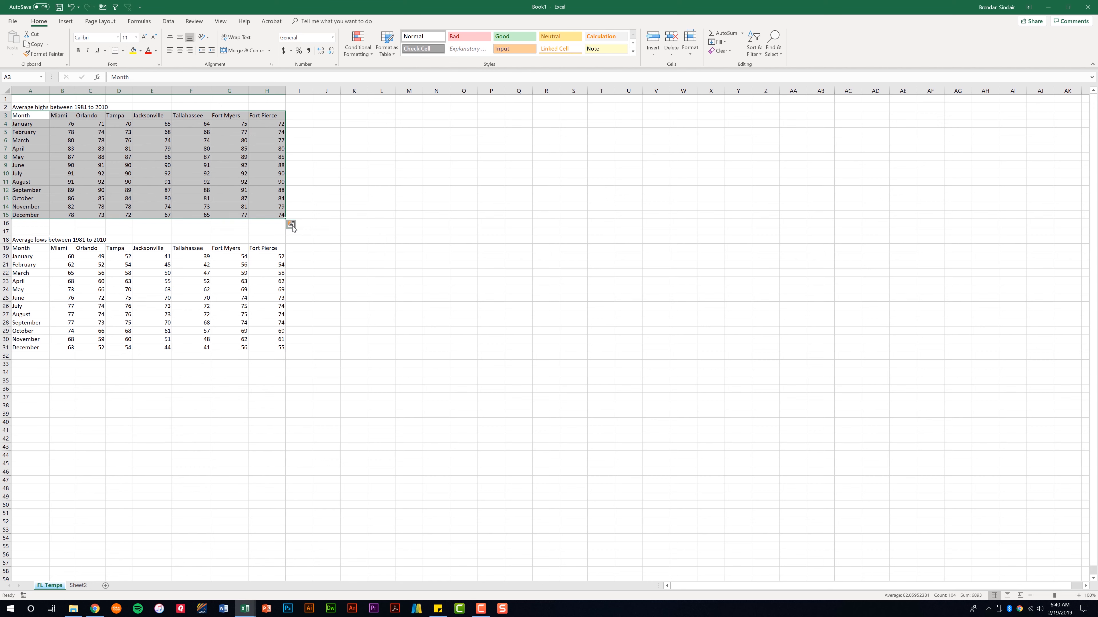